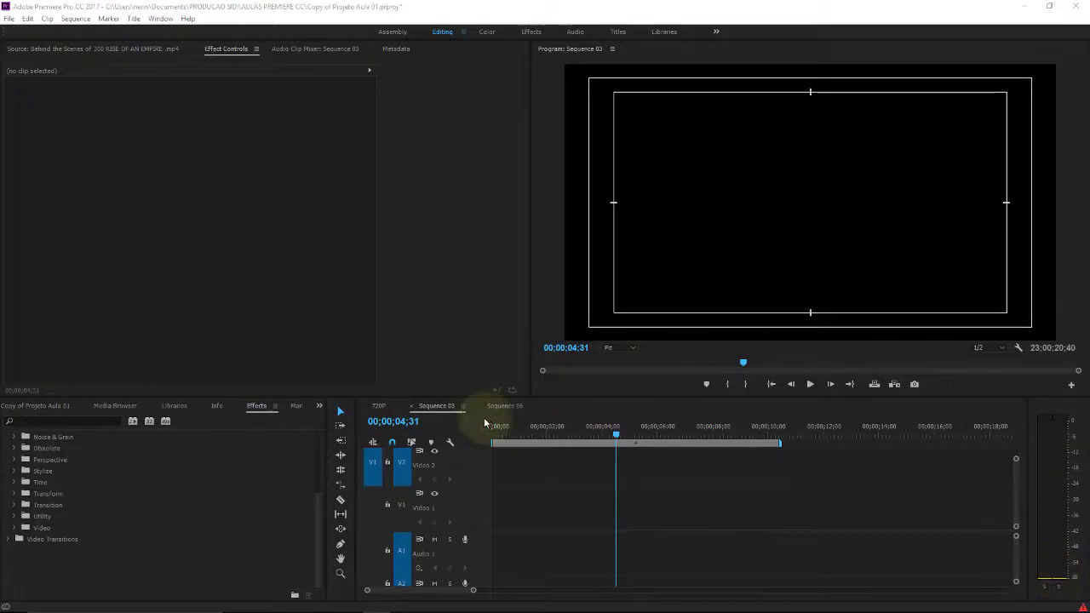
Place the hard-hat workers clip from the Videos bin on V1 and match the sequence settings to it.
{"action": "mouse_move", "coordinate": [315, 509]}
{"action": "left_mouse_down"}
{"action": "mouse_move", "coordinate": [324, 498]}
{"action": "mouse_move", "coordinate": [324, 509]}
{"action": "left_mouse_up"}
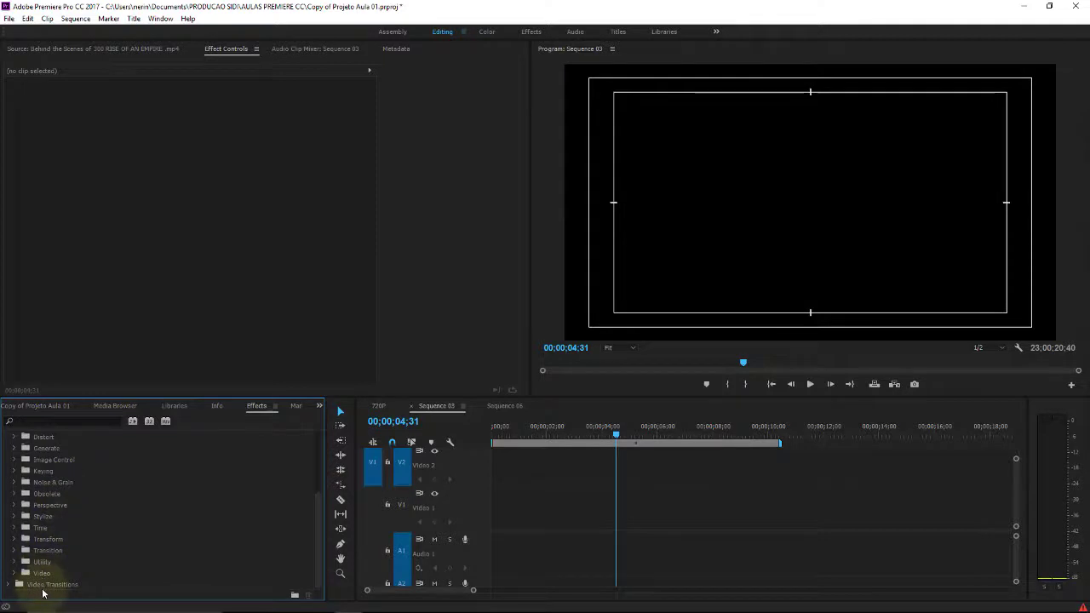
{"action": "left_click", "coordinate": [47, 405]}
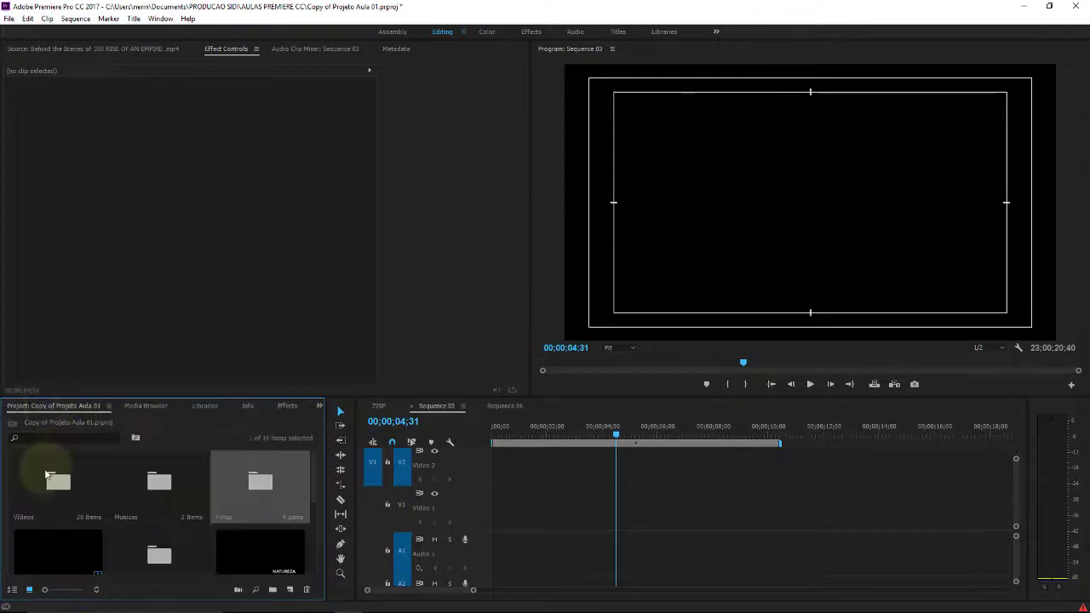
{"action": "double_click", "coordinate": [47, 477]}
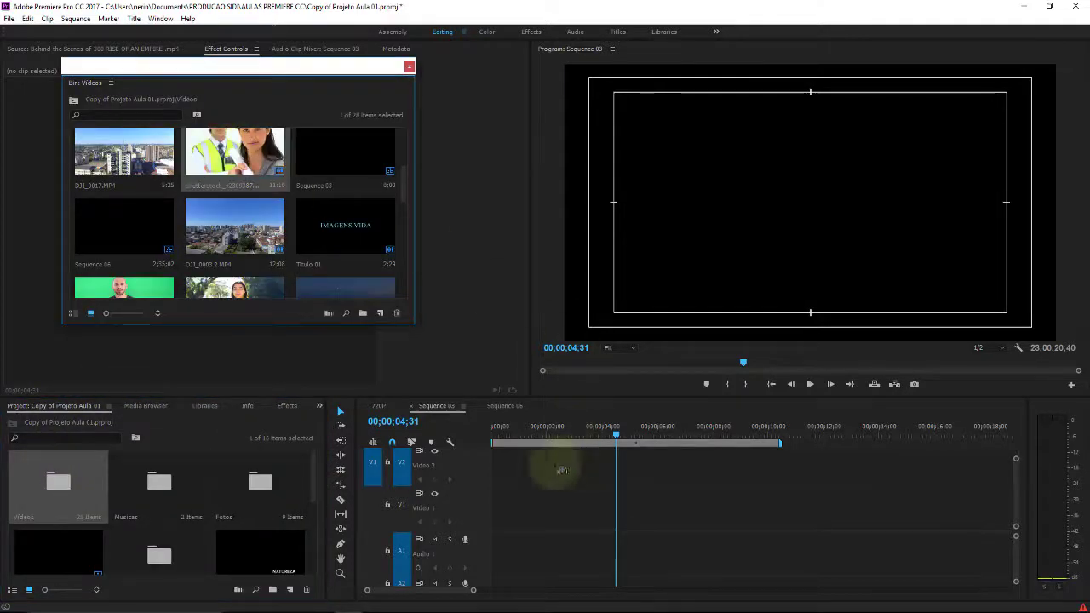
{"action": "left_click_drag", "start_coordinate": [562, 470], "coordinate": [479, 499]}
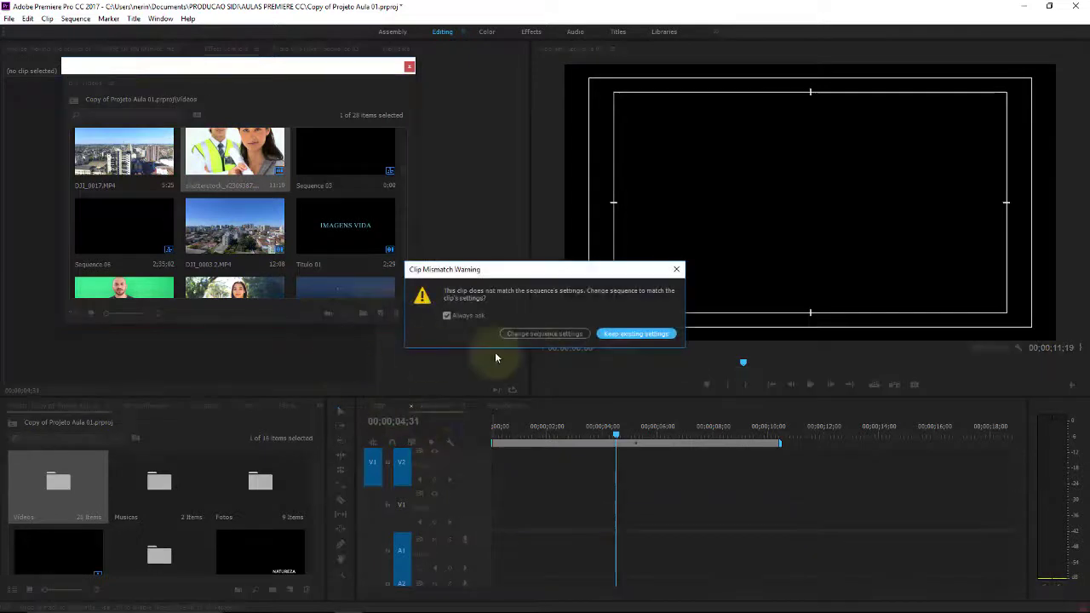
{"action": "left_click", "coordinate": [549, 333]}
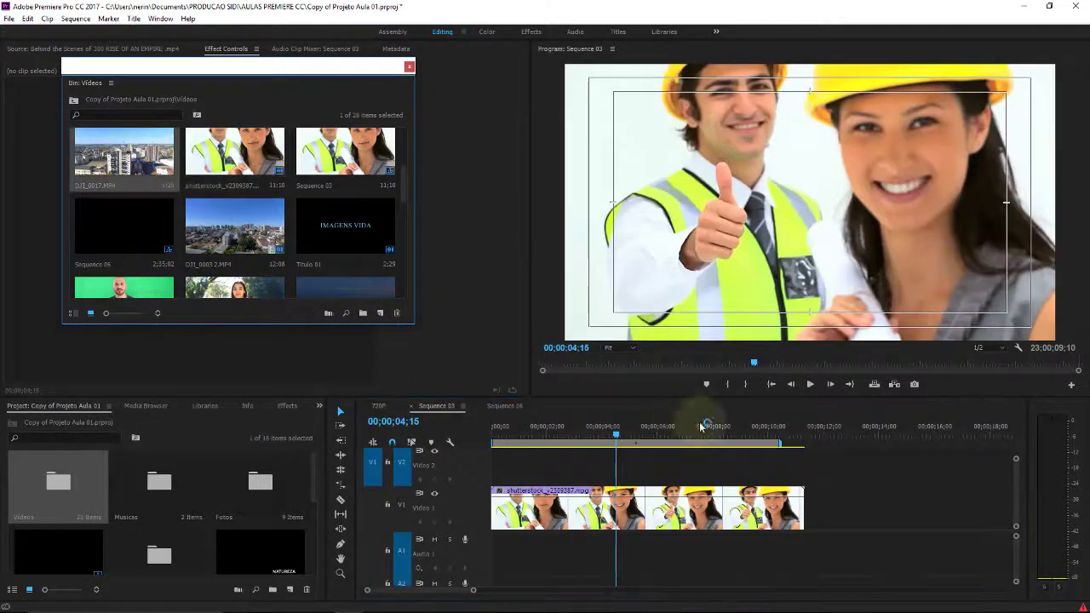
Add DJI_0017.MP4 right after the workers clip and select it in the sequence.
{"action": "left_click_drag", "start_coordinate": [701, 427], "coordinate": [852, 508]}
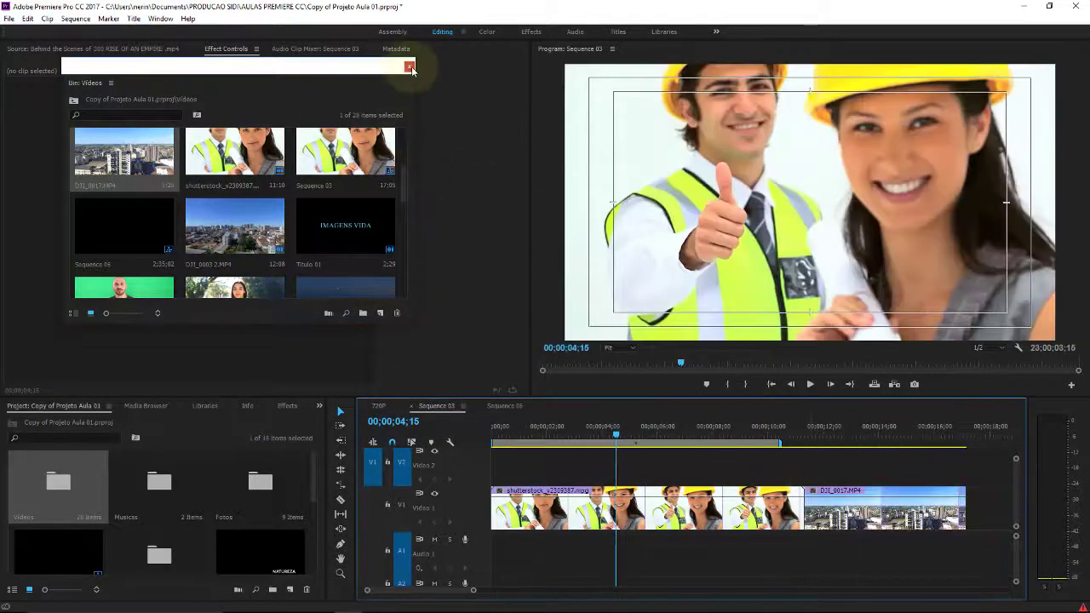
{"action": "left_click", "coordinate": [409, 67]}
{"action": "left_click", "coordinate": [838, 503]}
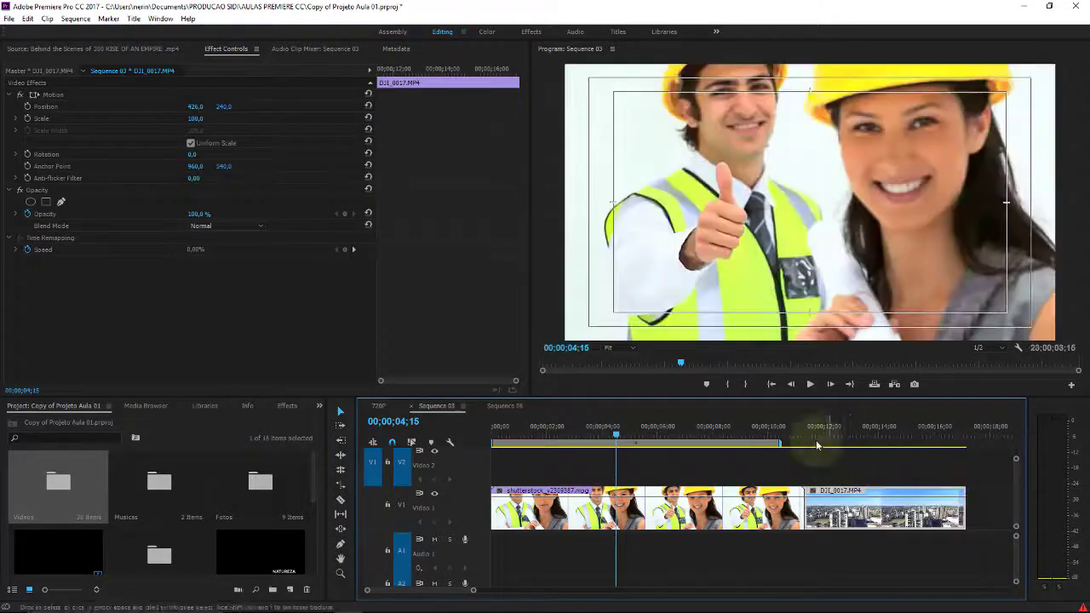
{"action": "left_click_drag", "start_coordinate": [816, 444], "coordinate": [806, 426]}
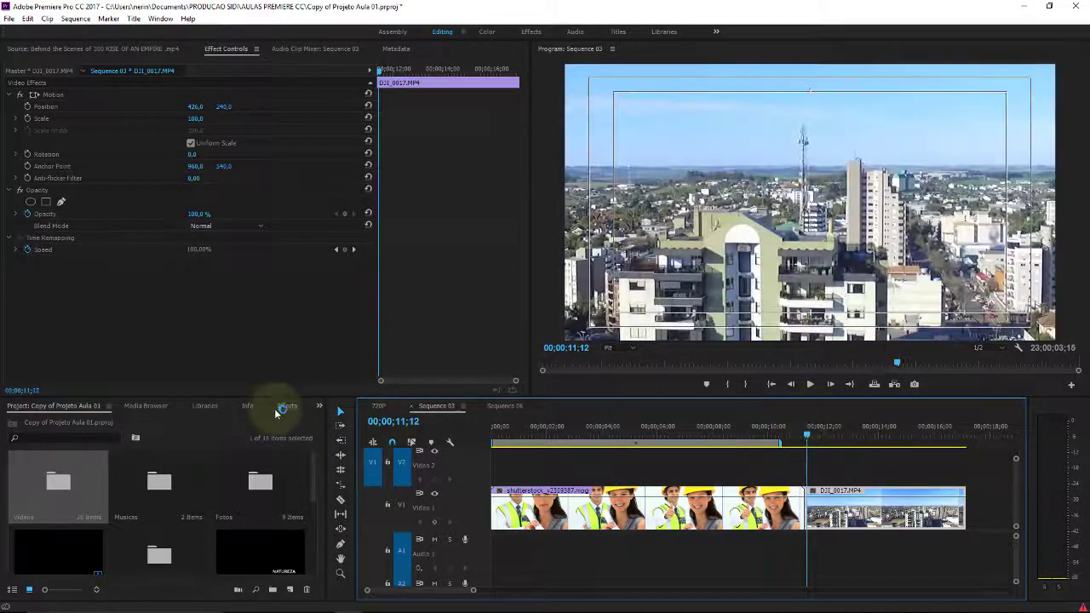
Try a Cross Dissolve at the cut between the two clips, then delete it.
{"action": "left_click", "coordinate": [281, 407]}
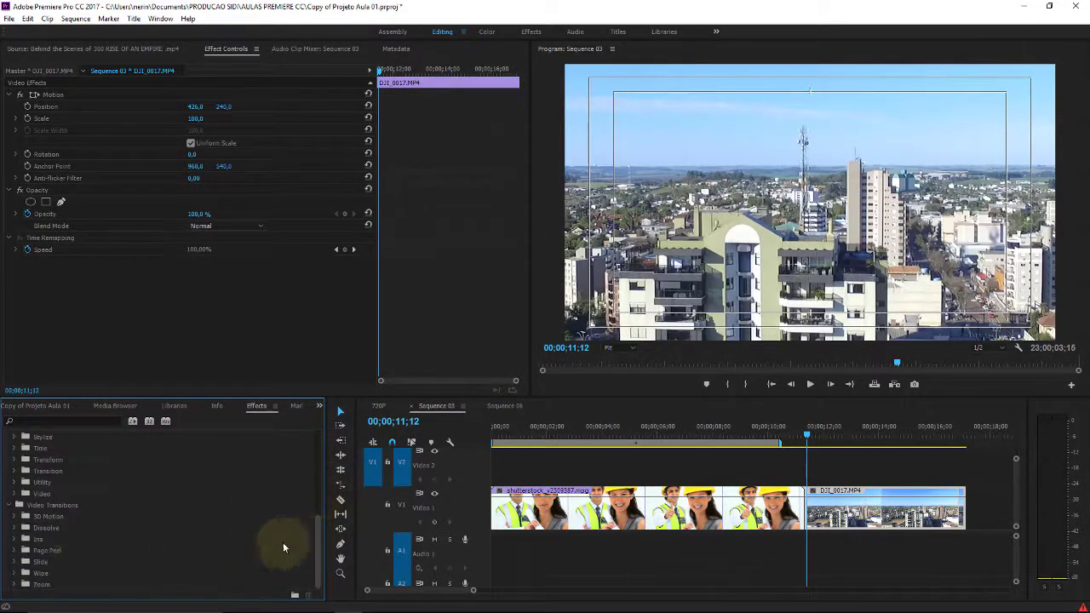
{"action": "scroll", "coordinate": [27, 528], "scroll_direction": "down", "scroll_amount": 3}
{"action": "left_click", "coordinate": [15, 528]}
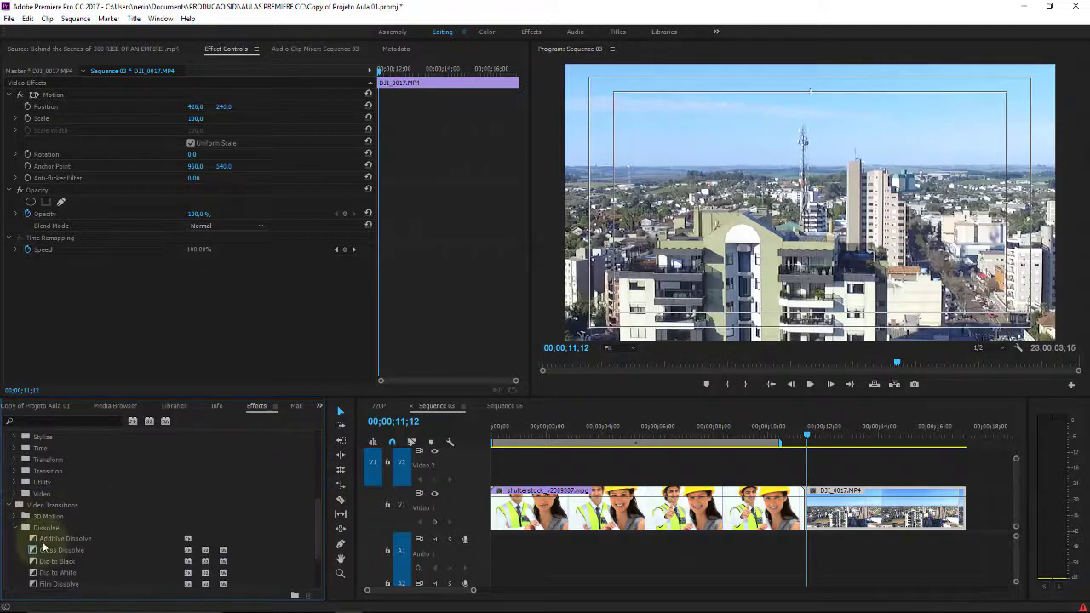
{"action": "left_click_drag", "start_coordinate": [38, 551], "coordinate": [803, 508]}
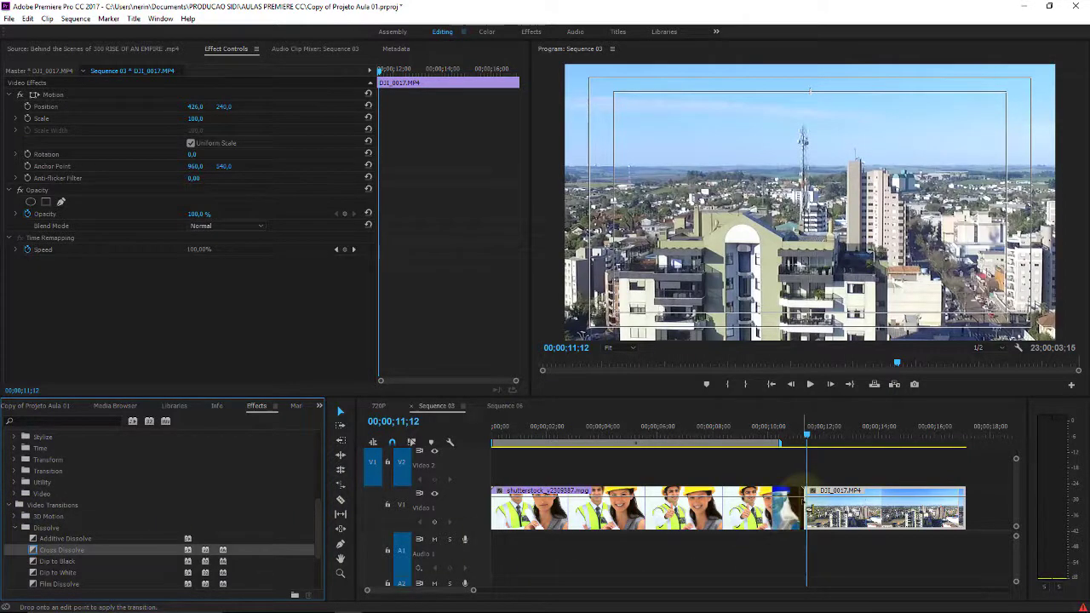
{"action": "left_click", "coordinate": [777, 429]}
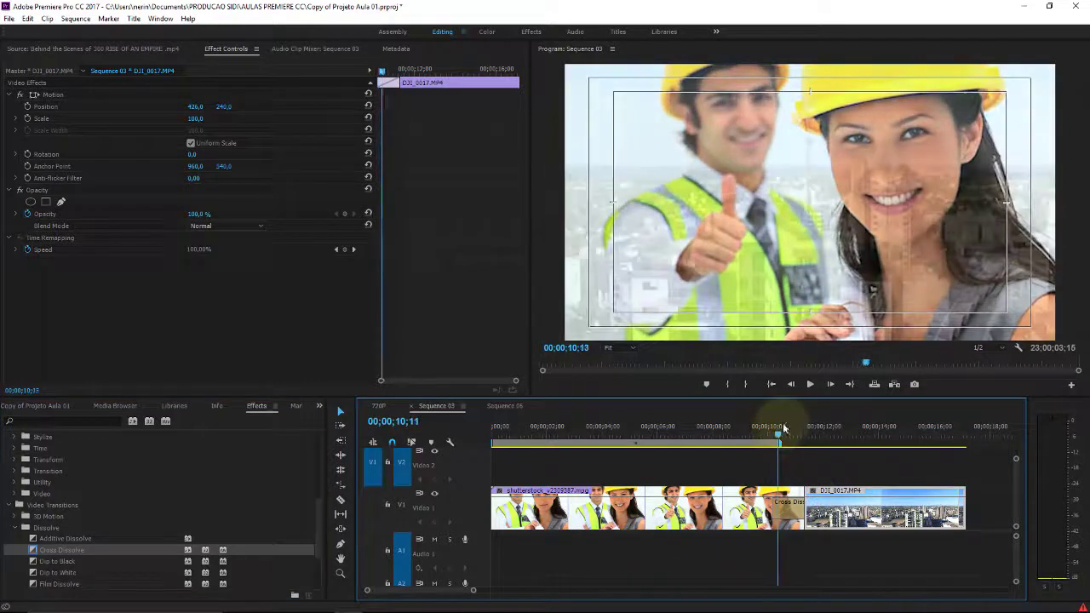
{"action": "left_click_drag", "start_coordinate": [784, 428], "coordinate": [793, 428]}
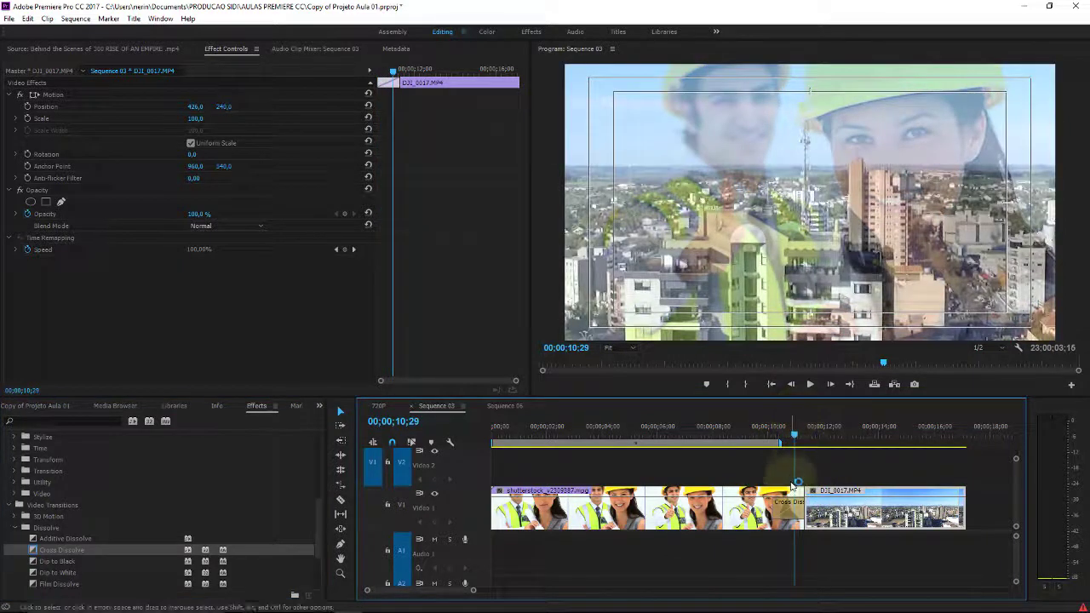
{"action": "left_click", "coordinate": [791, 503]}
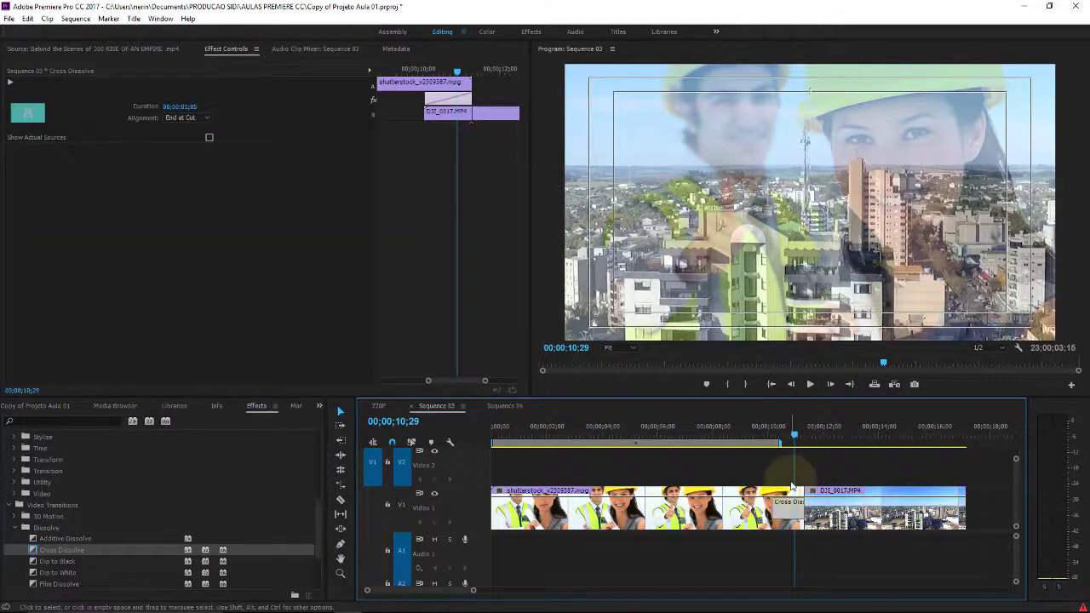
{"action": "key", "text": "Delete"}
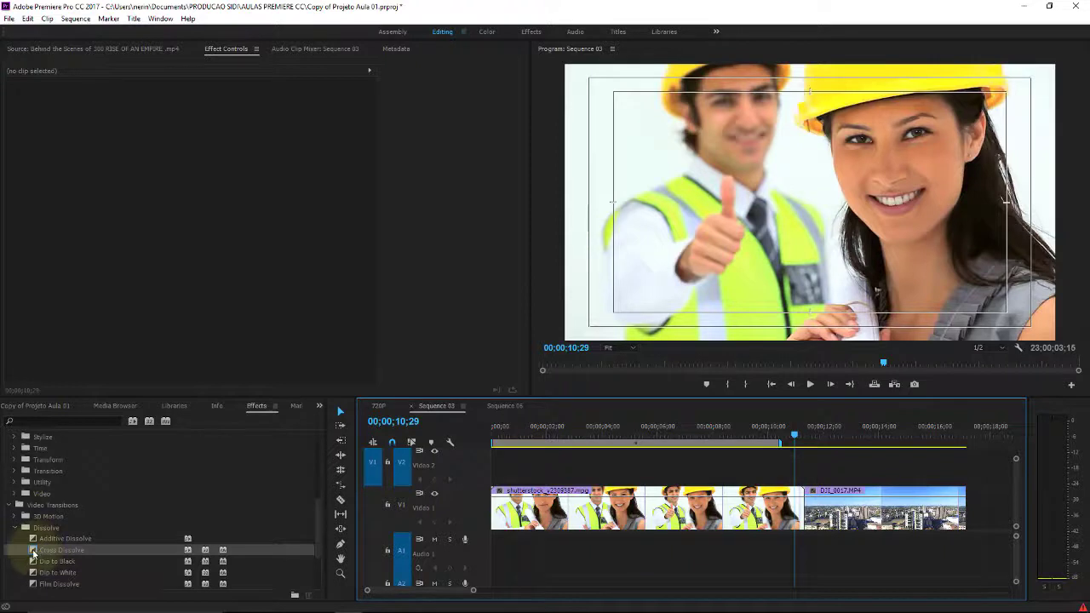
Add Cross Dissolve at the sequence start and at the end of DJI_0017.MP4.
{"action": "left_click_drag", "start_coordinate": [33, 553], "coordinate": [498, 511]}
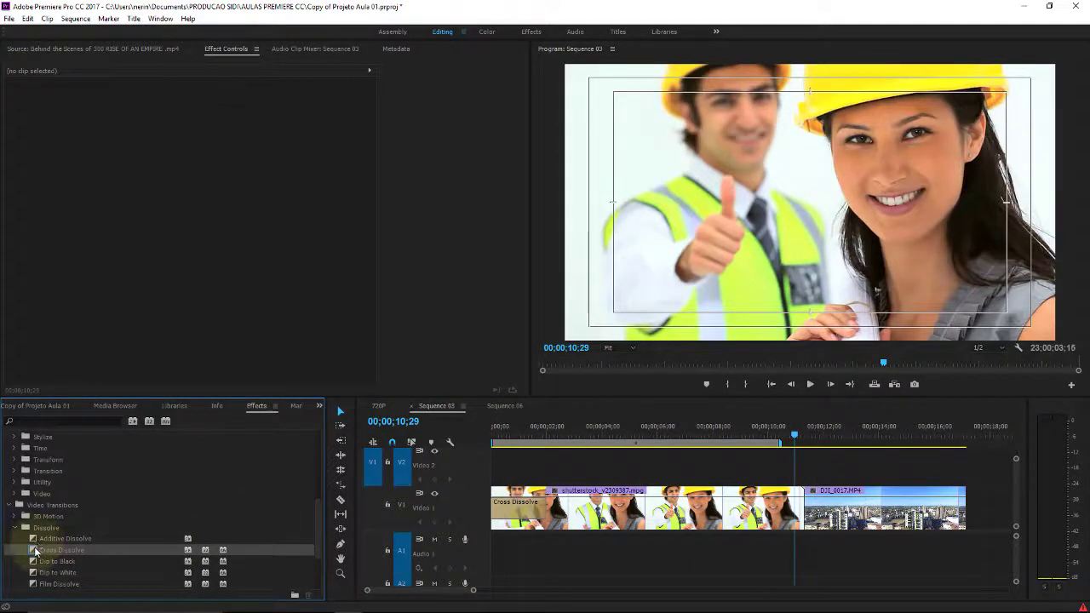
{"action": "left_click_drag", "start_coordinate": [36, 552], "coordinate": [966, 511]}
{"action": "left_click", "coordinate": [482, 427]}
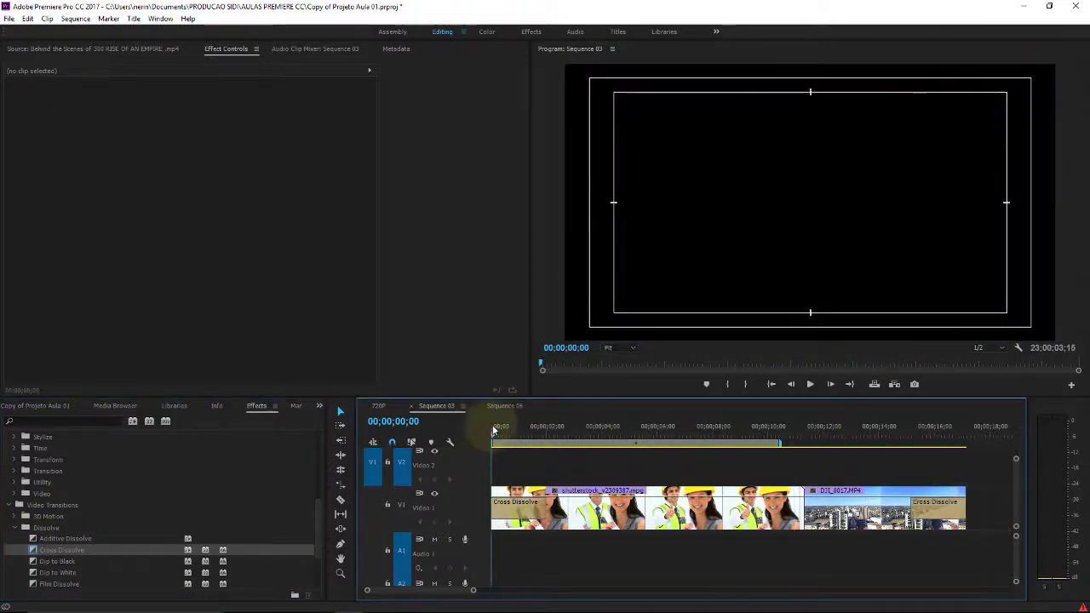
{"action": "left_click_drag", "start_coordinate": [493, 430], "coordinate": [586, 428]}
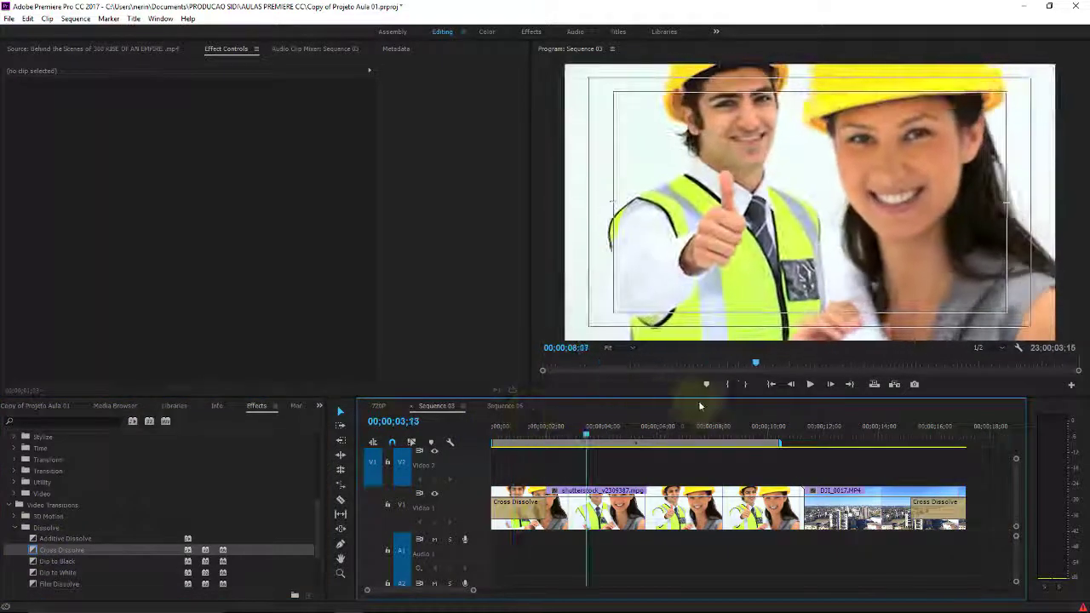
Apply the 3D Motion Cube Spin transition at the cut between the clips and review it.
{"action": "left_click_drag", "start_coordinate": [699, 406], "coordinate": [785, 410]}
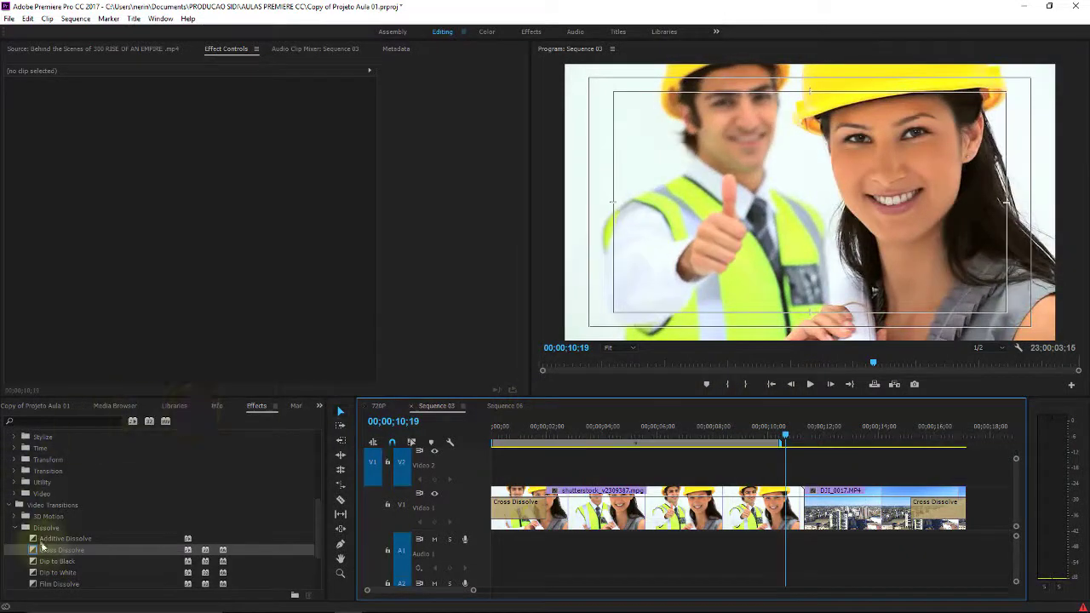
{"action": "left_click", "coordinate": [16, 528]}
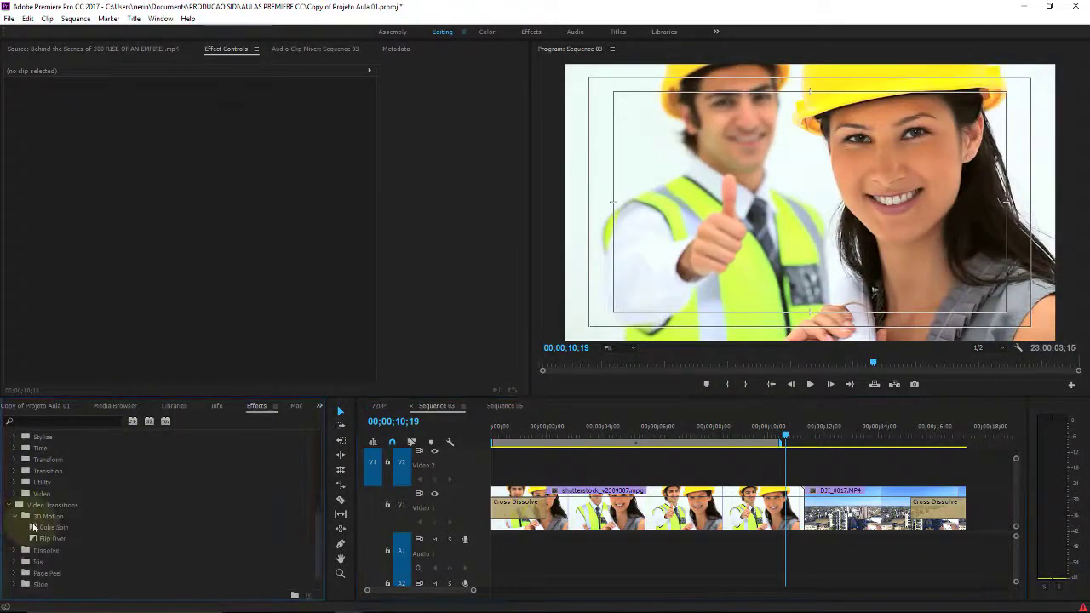
{"action": "left_click_drag", "start_coordinate": [33, 528], "coordinate": [801, 506]}
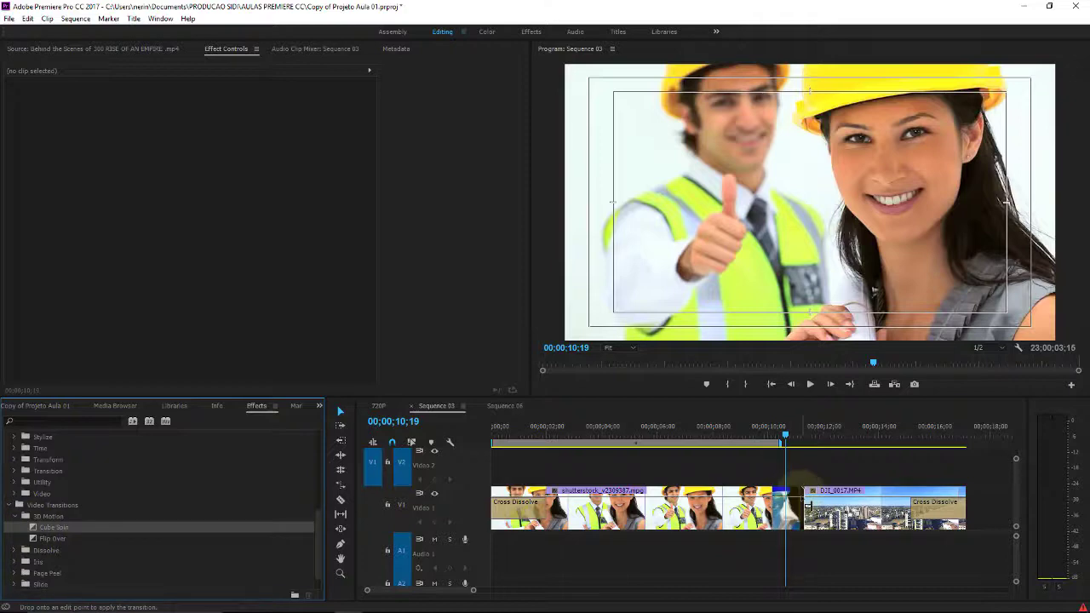
{"action": "left_click_drag", "start_coordinate": [753, 425], "coordinate": [976, 426]}
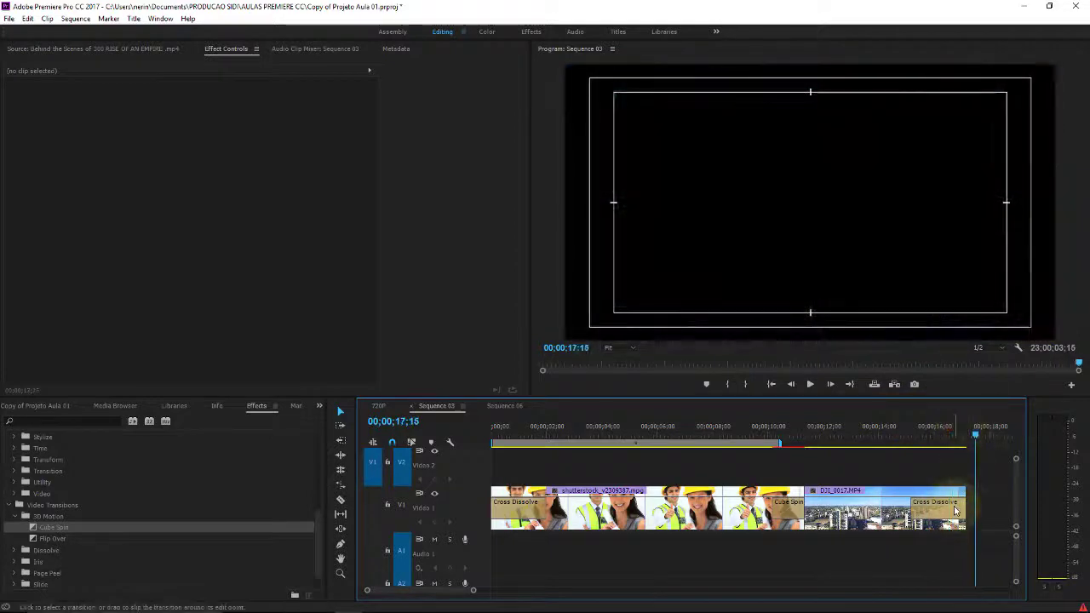
Delete the Cross Dissolves at the clip end and at the sequence start.
{"action": "left_click", "coordinate": [954, 511]}
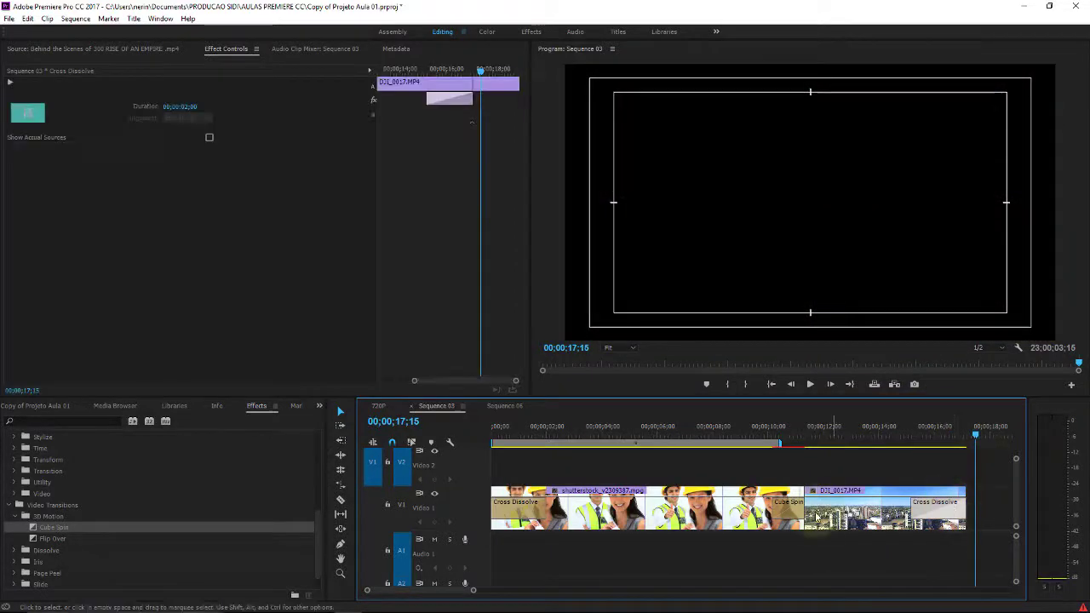
{"action": "key", "text": "Delete"}
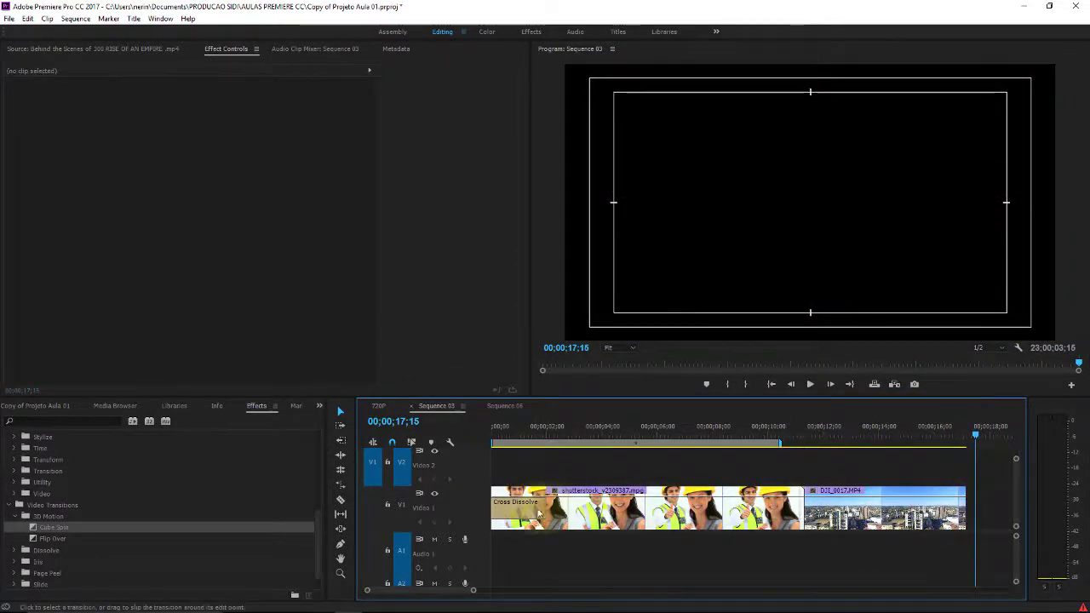
{"action": "left_click", "coordinate": [538, 513]}
{"action": "key", "text": "Delete"}
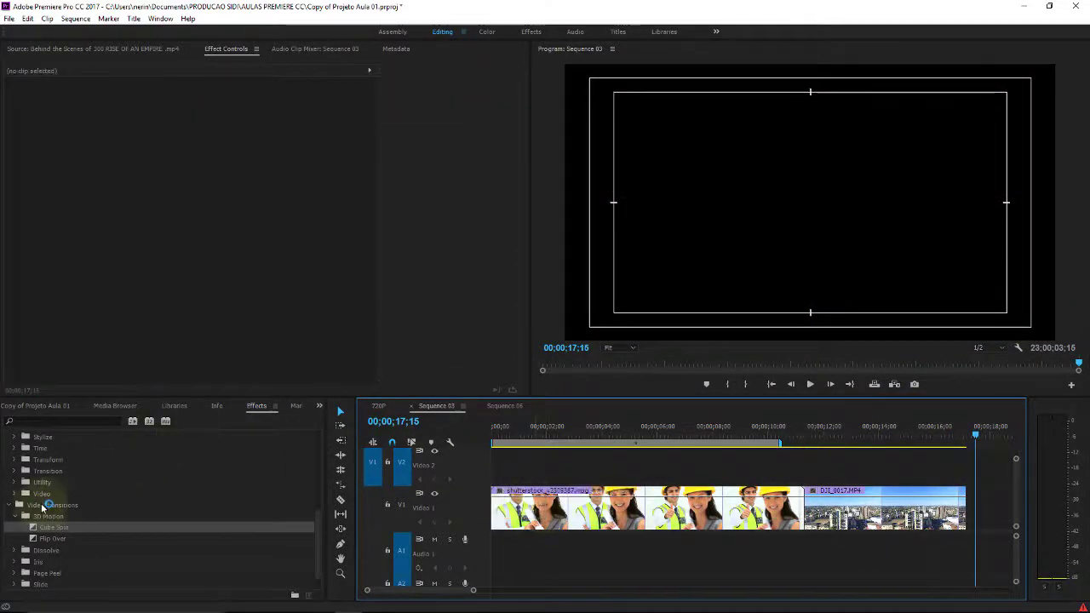
Drag Block Dissolve from Video Effects > Transition onto the shutterstock clip on V1.
{"action": "left_click", "coordinate": [11, 506]}
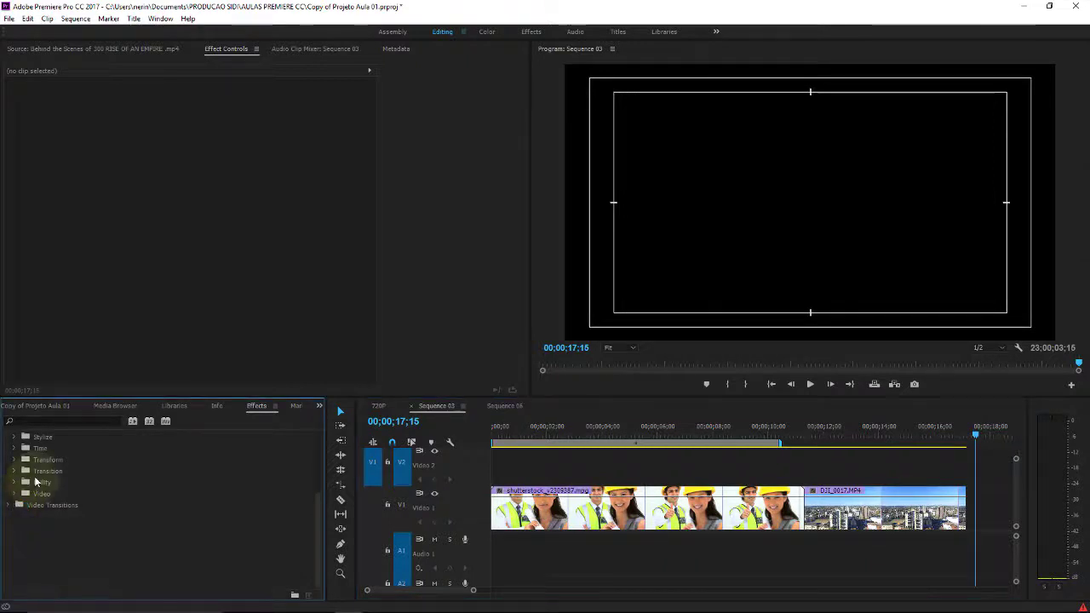
{"action": "left_click_drag", "start_coordinate": [317, 521], "coordinate": [319, 485]}
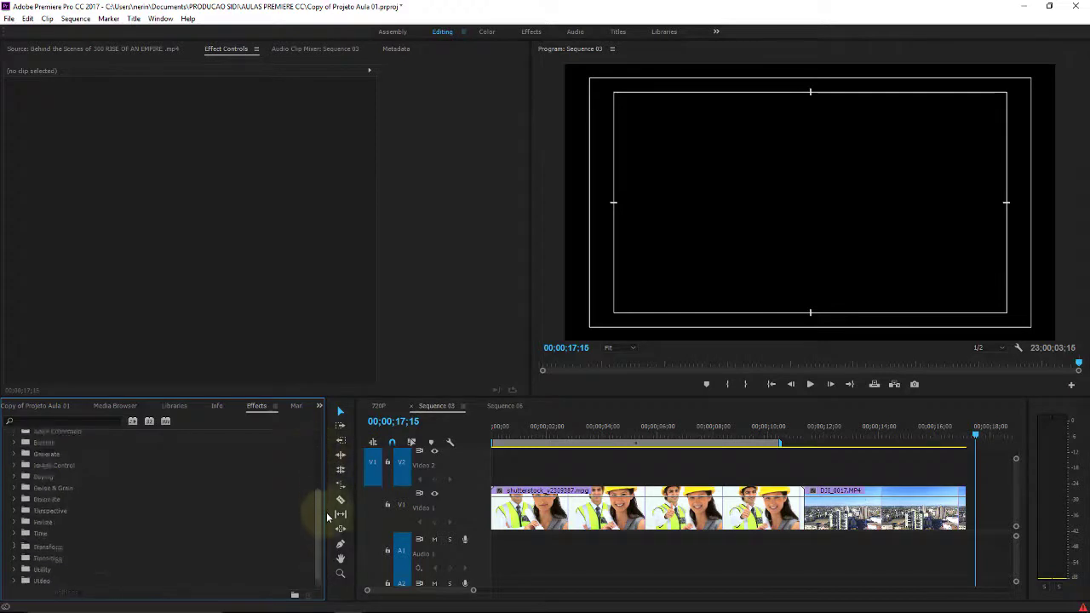
{"action": "left_click_drag", "start_coordinate": [320, 457], "coordinate": [317, 521]}
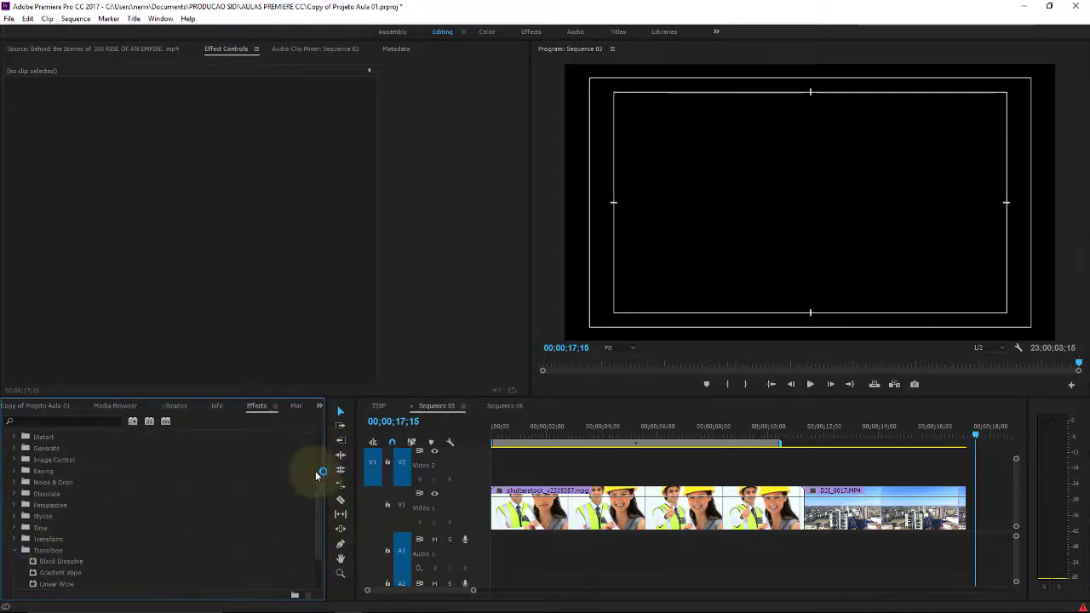
{"action": "left_click_drag", "start_coordinate": [316, 494], "coordinate": [317, 502]}
{"action": "left_click_drag", "start_coordinate": [54, 523], "coordinate": [527, 523]}
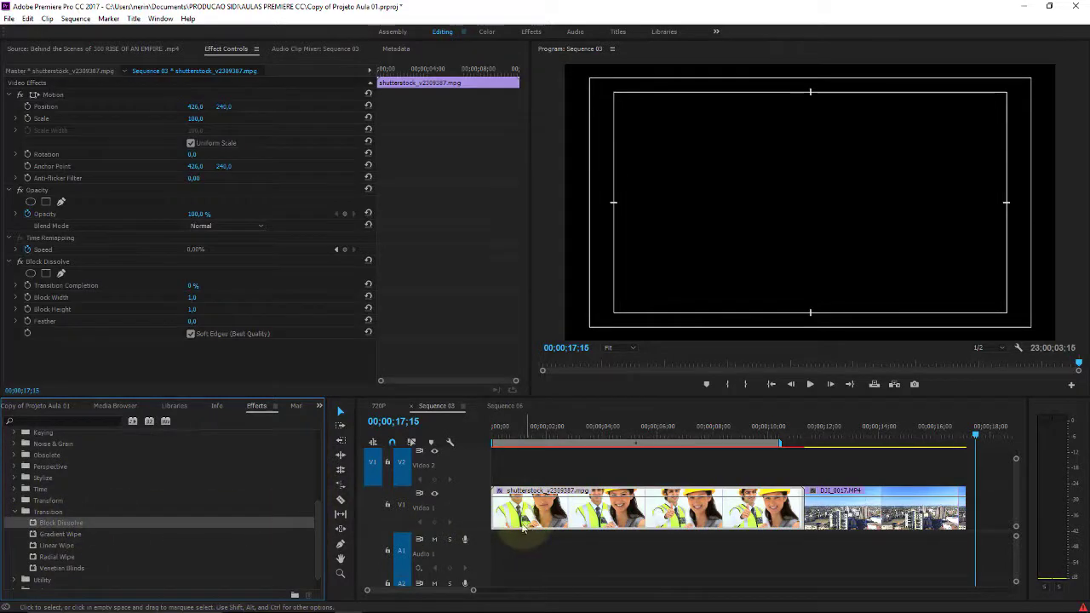
Preview Block Dissolve inside the first clip by raising Transition Completion.
{"action": "left_click_drag", "start_coordinate": [522, 435], "coordinate": [793, 444]}
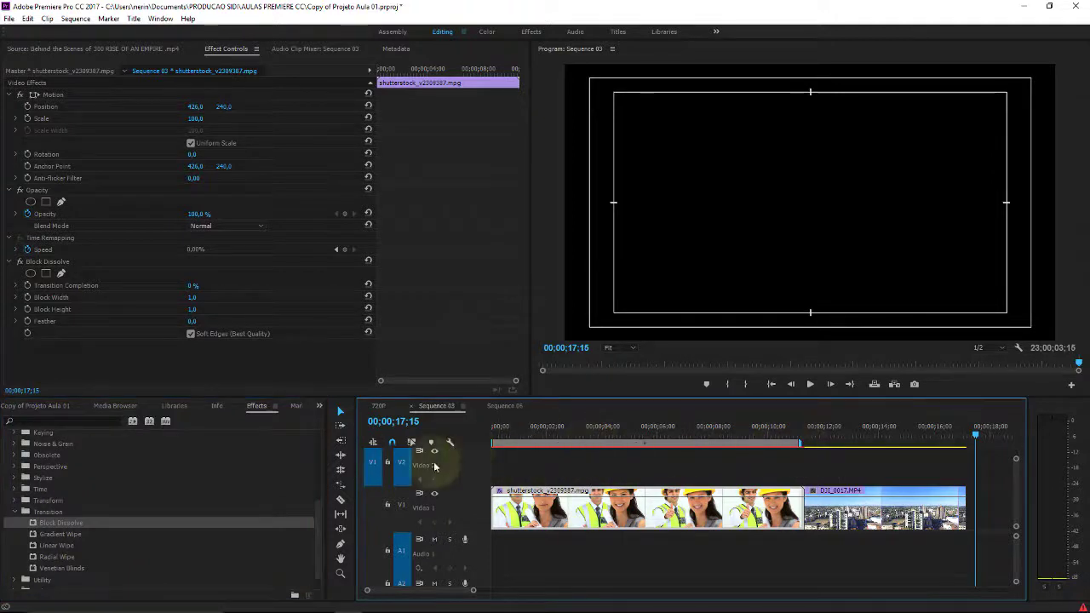
{"action": "left_click", "coordinate": [544, 428]}
{"action": "left_click", "coordinate": [565, 430]}
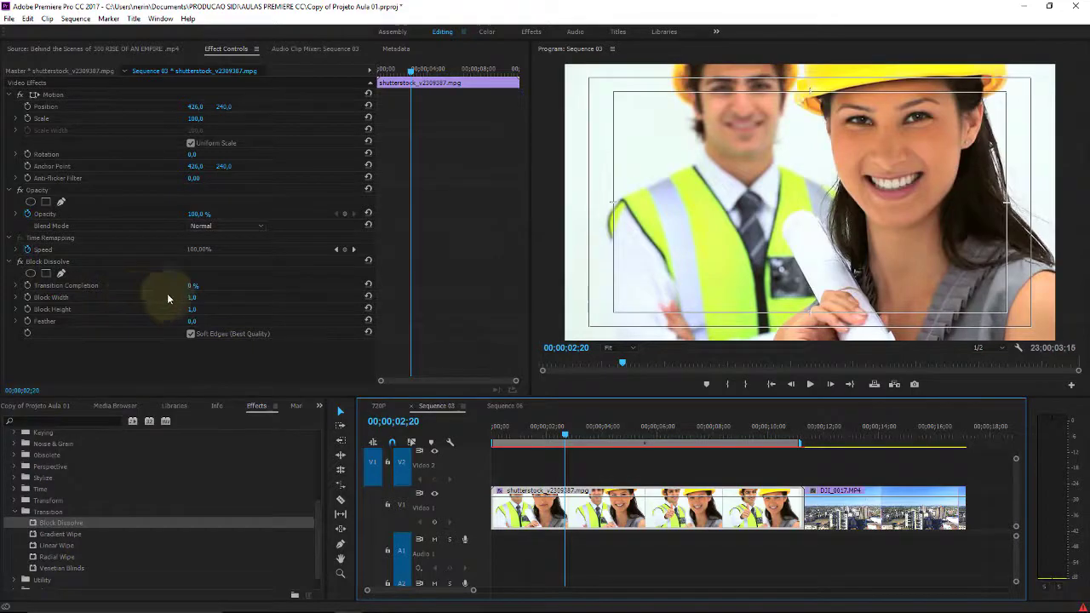
{"action": "mouse_move", "coordinate": [191, 288]}
{"action": "left_mouse_down"}
{"action": "mouse_move", "coordinate": [229, 273]}
{"action": "mouse_move", "coordinate": [213, 266]}
{"action": "left_mouse_up"}
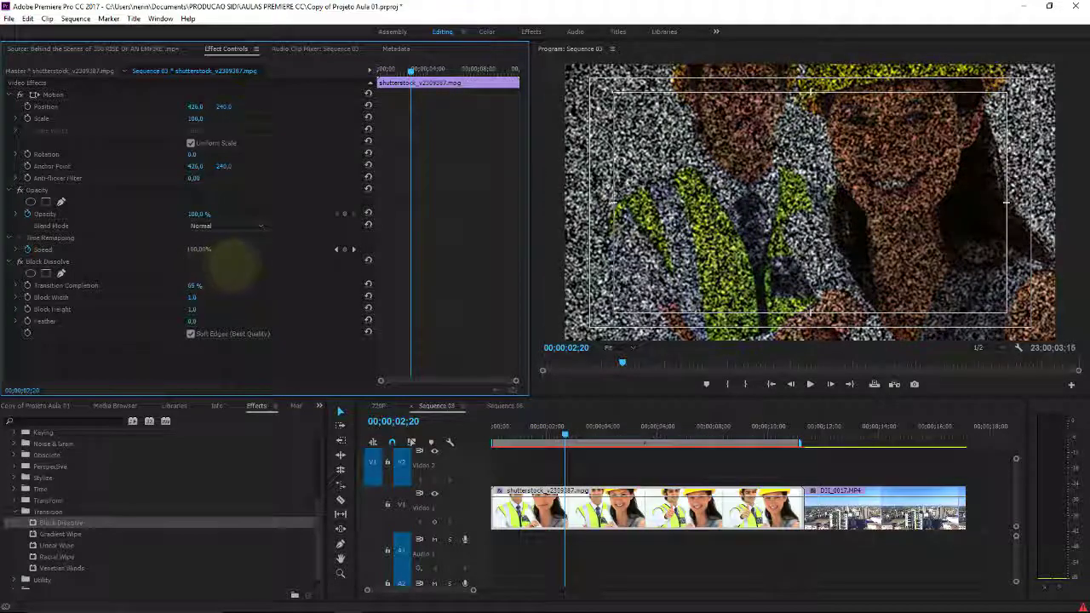
{"action": "left_click_drag", "start_coordinate": [217, 265], "coordinate": [234, 260]}
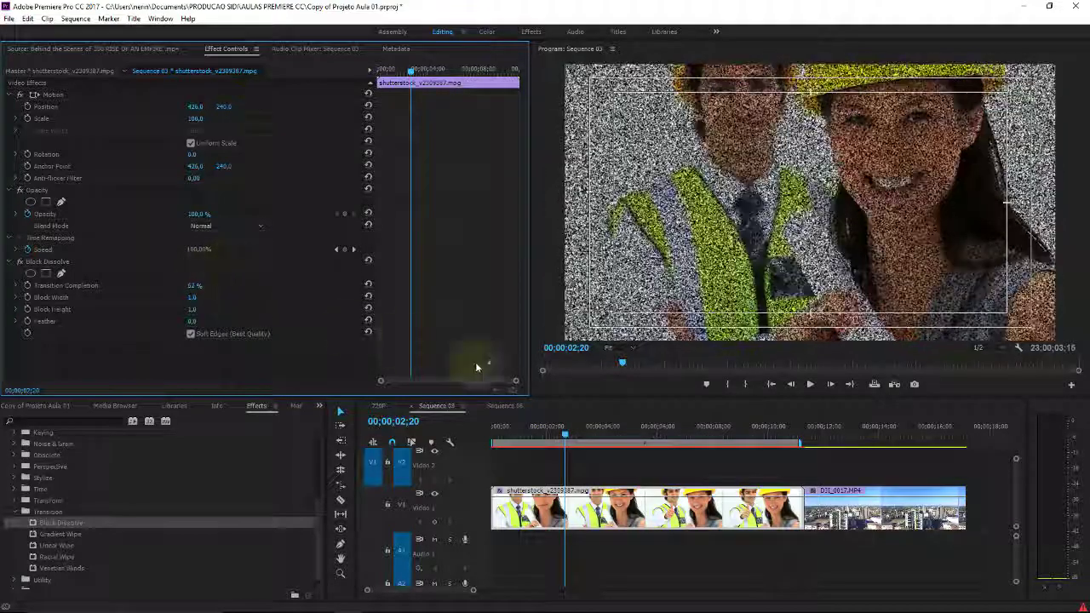
{"action": "left_click_drag", "start_coordinate": [561, 428], "coordinate": [575, 429]}
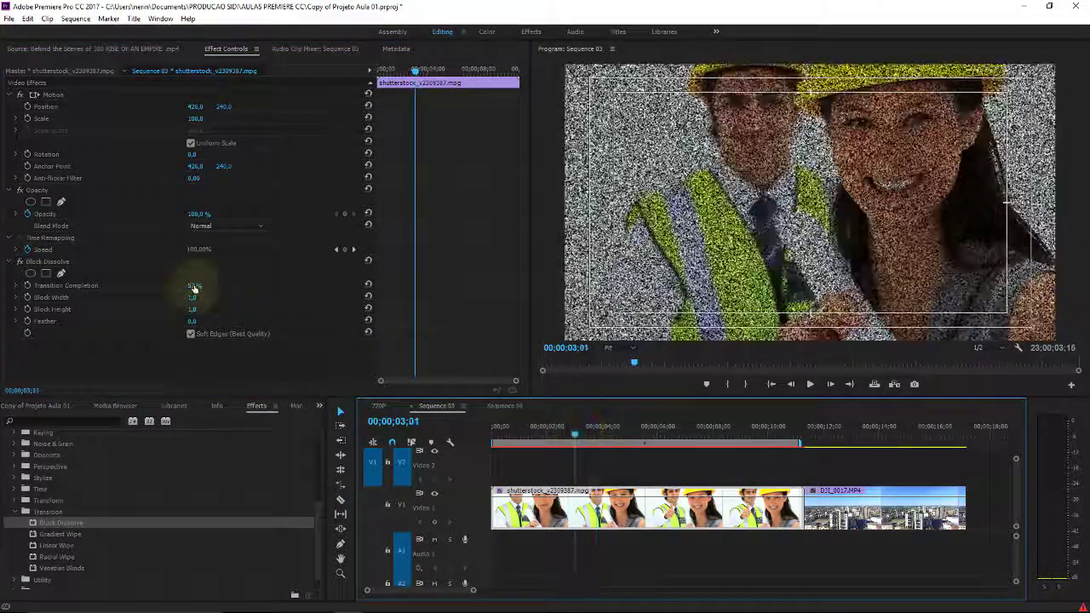
Set Block Width to 5 and Transition Completion to 100% at the sequence start.
{"action": "left_click_drag", "start_coordinate": [191, 302], "coordinate": [178, 296]}
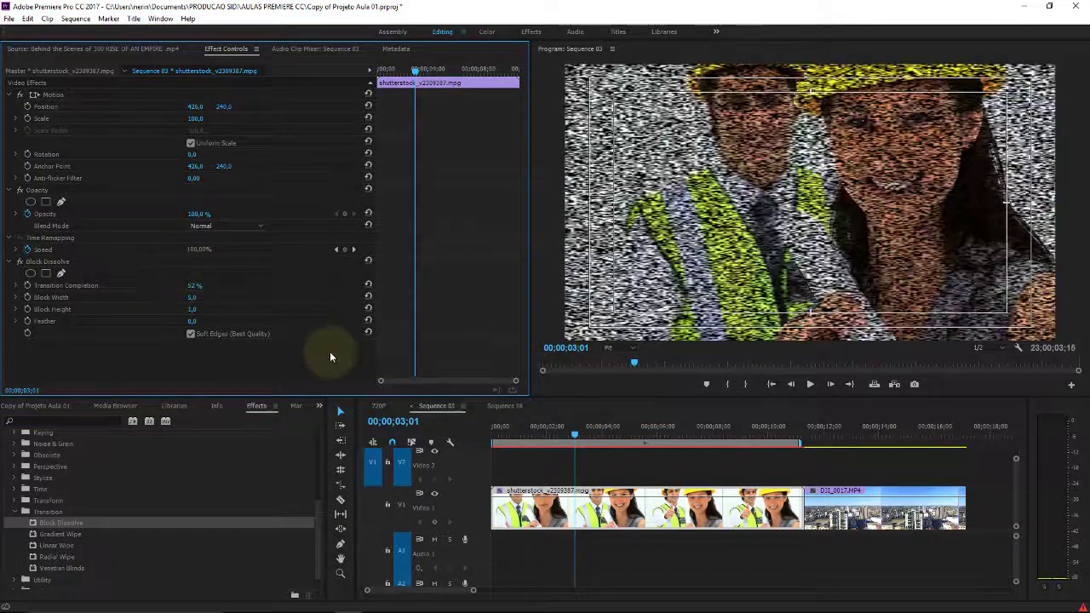
{"action": "left_click_drag", "start_coordinate": [568, 434], "coordinate": [486, 436]}
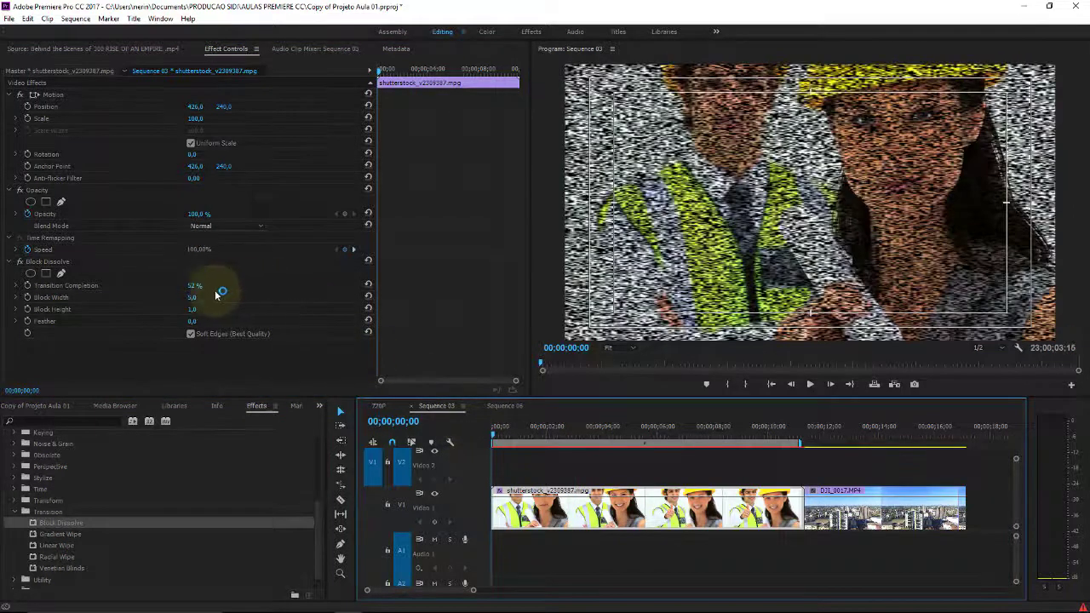
{"action": "left_click_drag", "start_coordinate": [195, 286], "coordinate": [234, 285]}
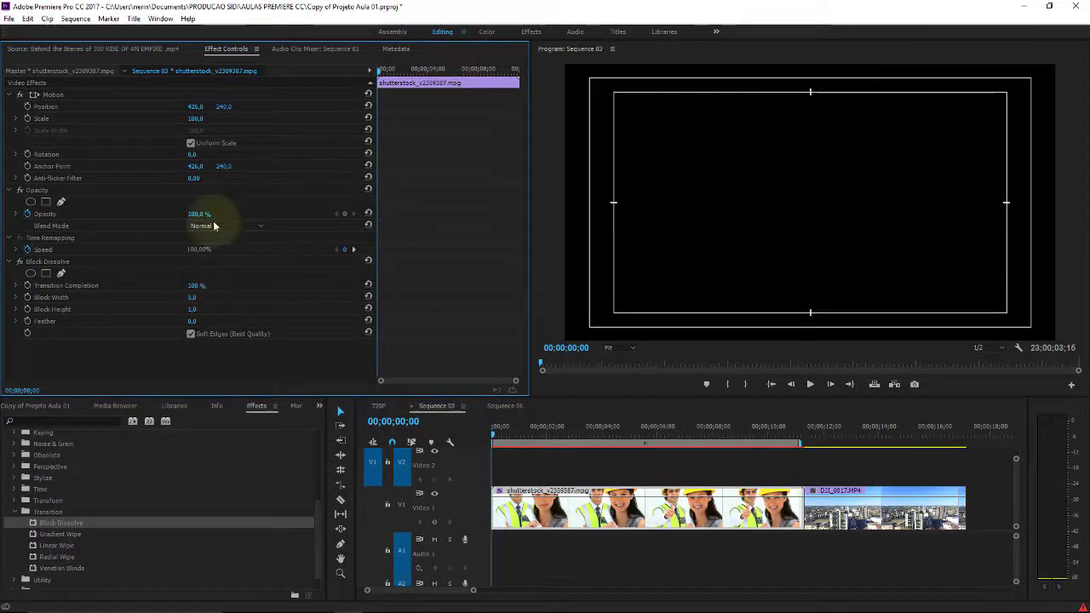
Keyframe Transition Completion from 100% at 00;00 down to 0% around 03;06.
{"action": "left_click", "coordinate": [29, 286]}
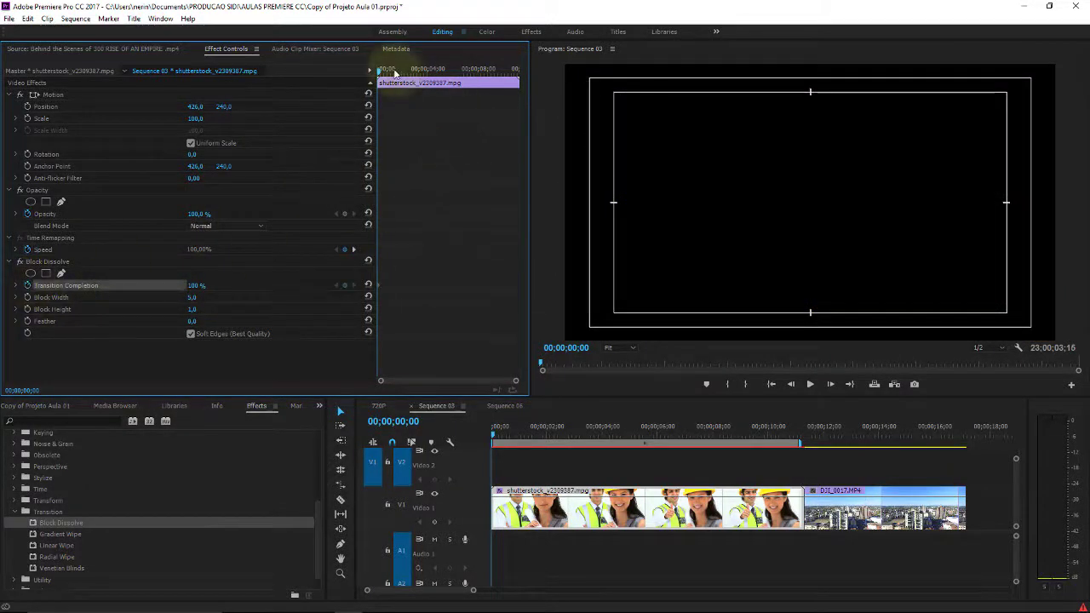
{"action": "left_click_drag", "start_coordinate": [394, 71], "coordinate": [428, 71]}
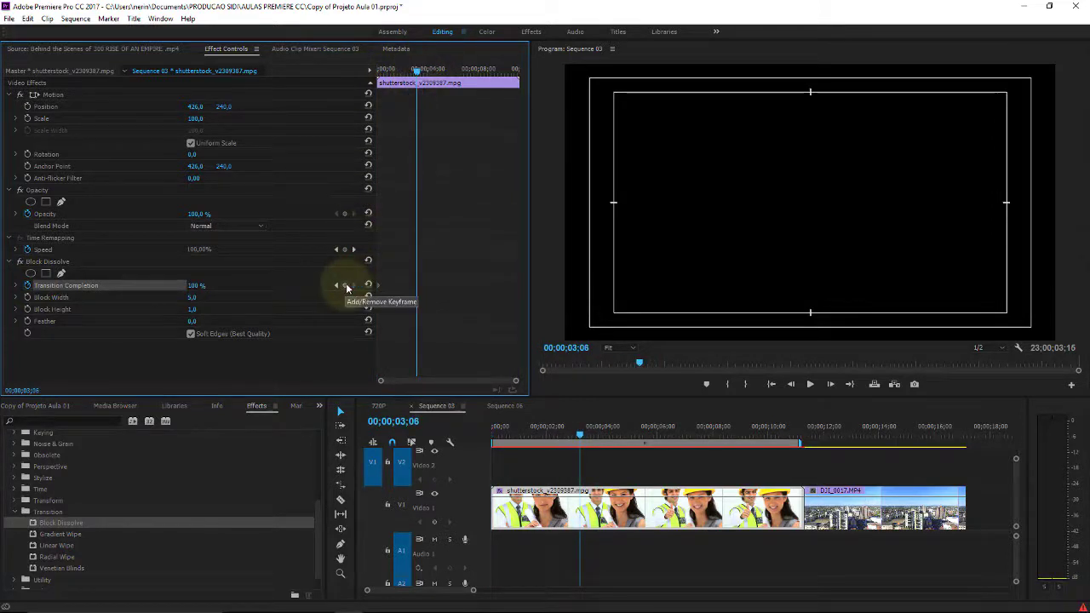
{"action": "left_click_drag", "start_coordinate": [194, 285], "coordinate": [132, 281]}
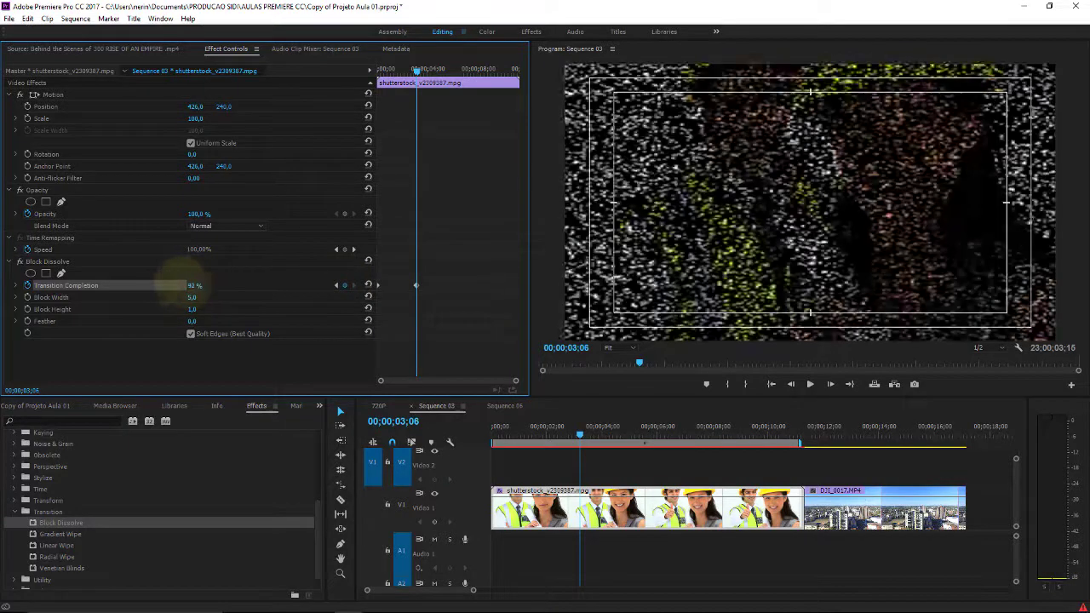
{"action": "mouse_move", "coordinate": [578, 435]}
{"action": "left_mouse_down"}
{"action": "mouse_move", "coordinate": [471, 432]}
{"action": "mouse_move", "coordinate": [649, 430]}
{"action": "mouse_move", "coordinate": [676, 419]}
{"action": "mouse_move", "coordinate": [627, 425]}
{"action": "mouse_move", "coordinate": [661, 417]}
{"action": "left_mouse_up"}
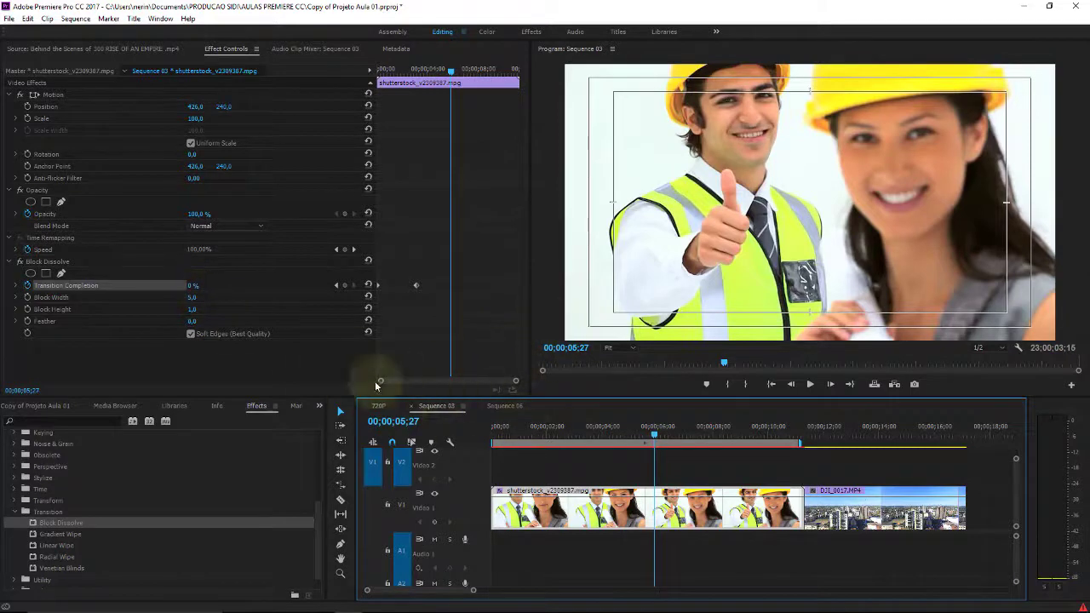
Set Block Width 35, Block Height 24 and Feather 56, previewing over the opening frames.
{"action": "left_click", "coordinate": [335, 286]}
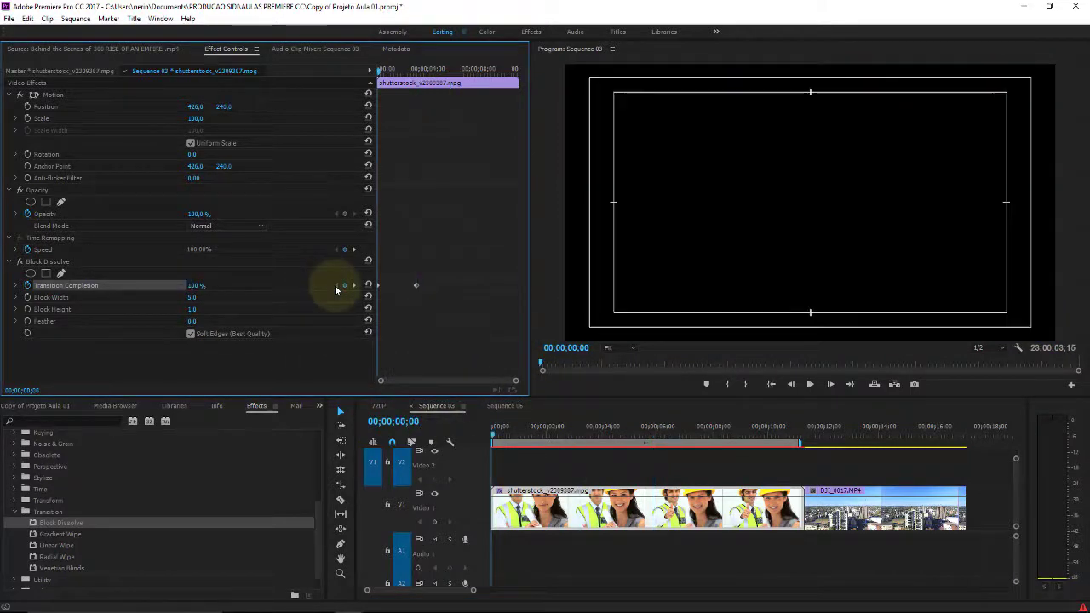
{"action": "left_click", "coordinate": [368, 286]}
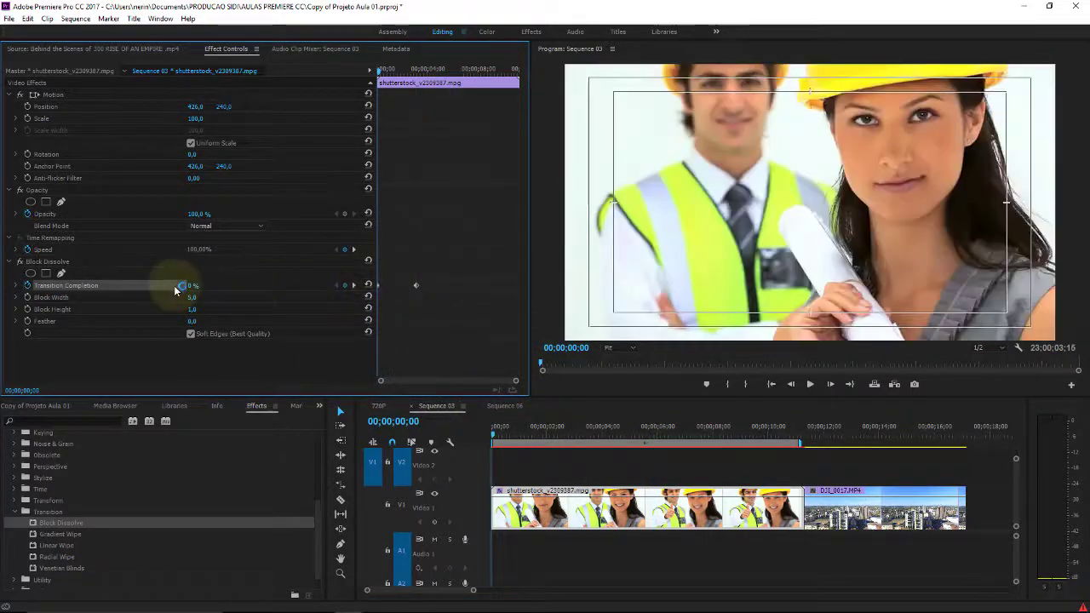
{"action": "mouse_move", "coordinate": [195, 288]}
{"action": "left_mouse_down"}
{"action": "mouse_move", "coordinate": [218, 284]}
{"action": "mouse_move", "coordinate": [195, 287]}
{"action": "mouse_move", "coordinate": [225, 296]}
{"action": "mouse_move", "coordinate": [213, 292]}
{"action": "mouse_move", "coordinate": [220, 307]}
{"action": "left_mouse_up"}
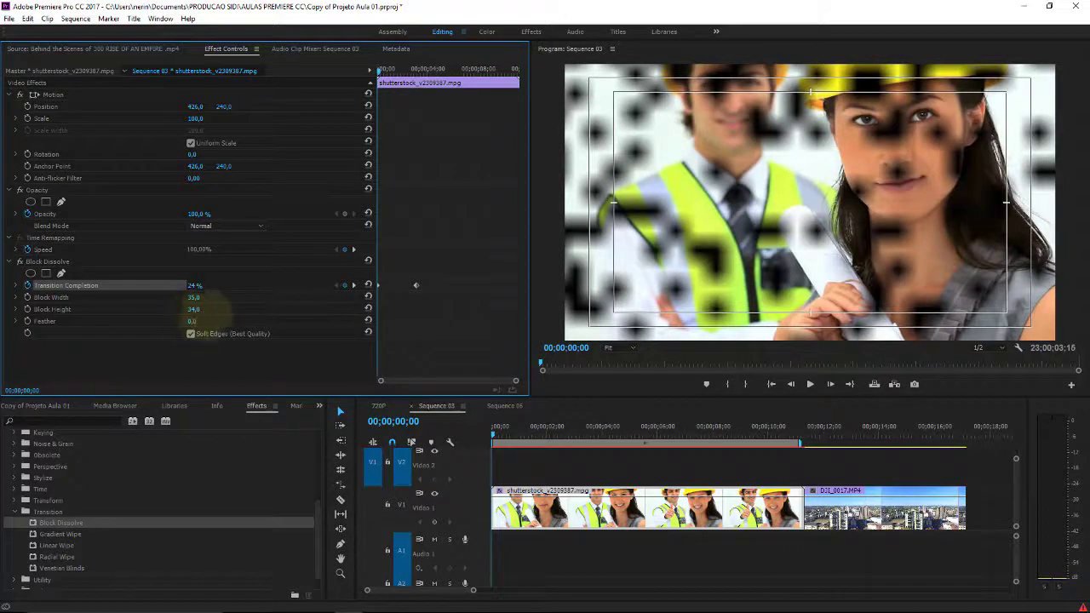
{"action": "left_click_drag", "start_coordinate": [220, 308], "coordinate": [237, 306]}
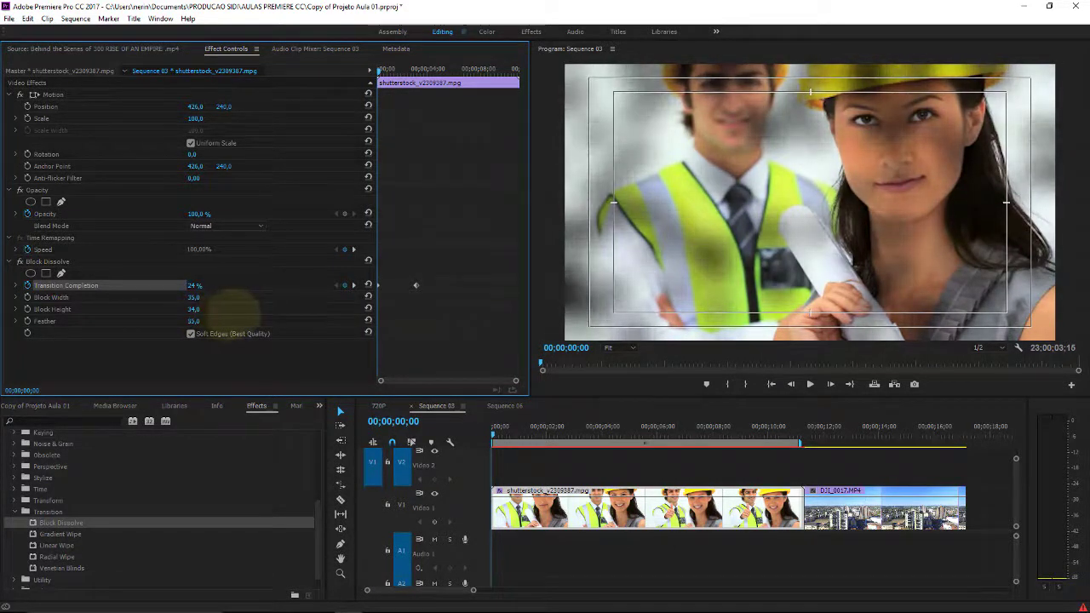
{"action": "mouse_move", "coordinate": [536, 425]}
{"action": "left_mouse_down"}
{"action": "mouse_move", "coordinate": [499, 426]}
{"action": "mouse_move", "coordinate": [482, 412]}
{"action": "left_mouse_up"}
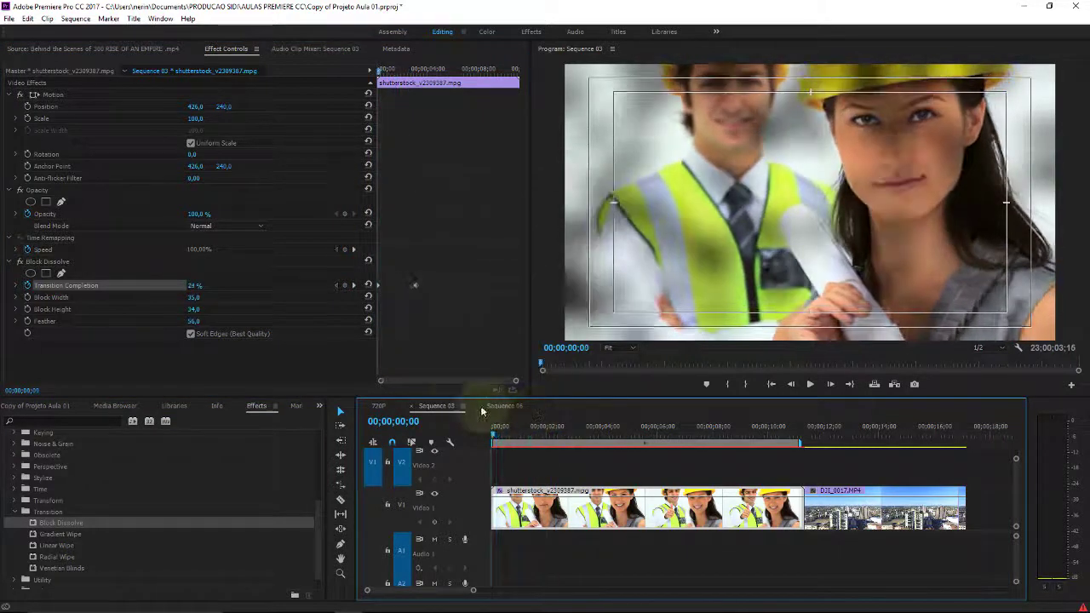
Replace Block Dissolve with Gradient Wipe and set the second Gradient Wipe to 100% completion.
{"action": "left_click", "coordinate": [65, 263]}
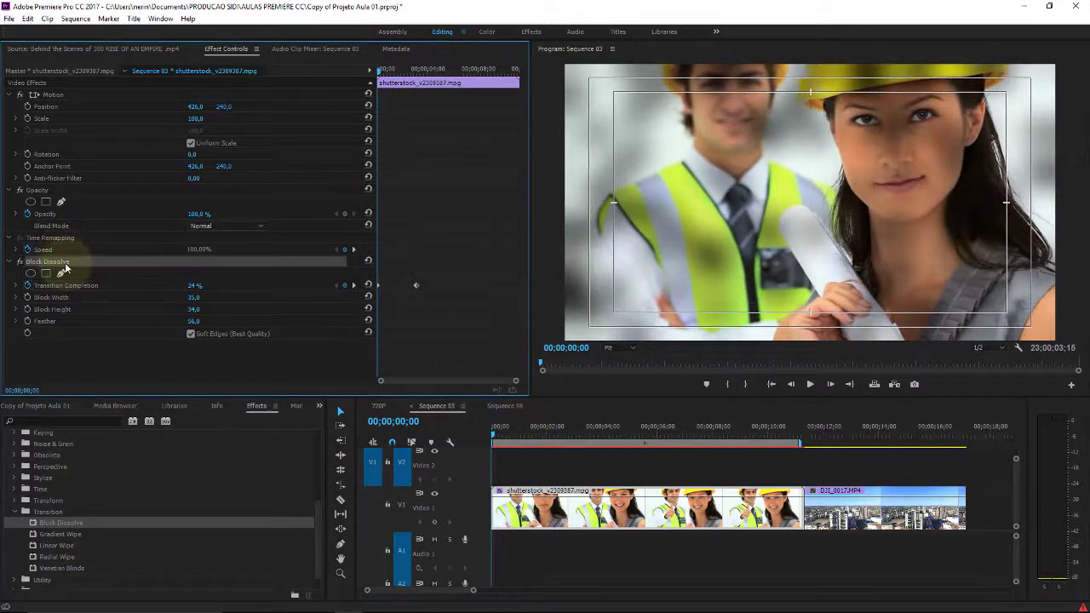
{"action": "key", "text": "Delete"}
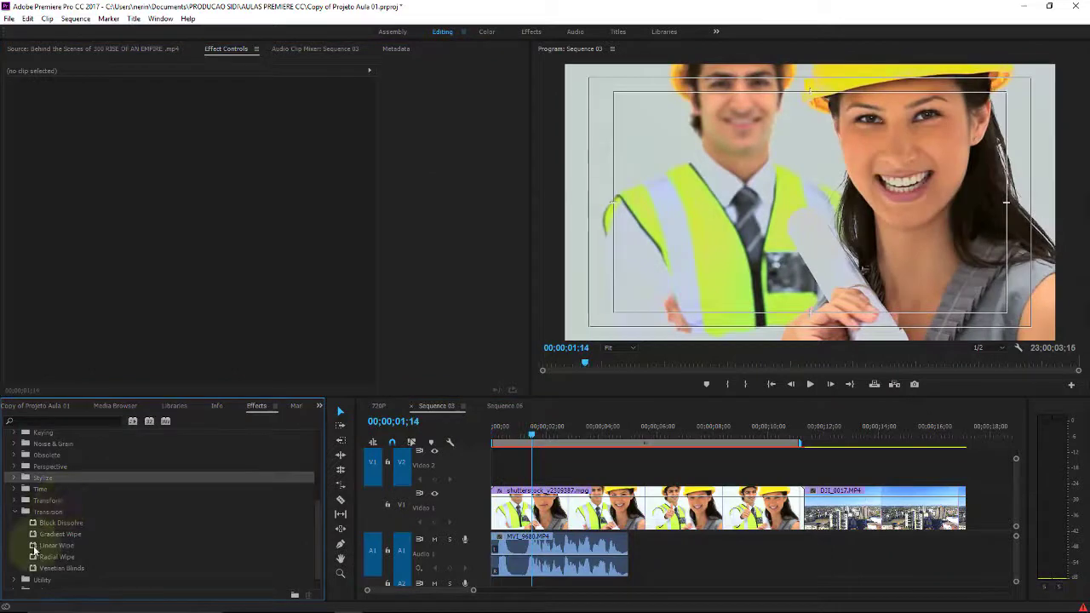
{"action": "left_click", "coordinate": [39, 537]}
{"action": "left_click_drag", "start_coordinate": [32, 536], "coordinate": [558, 511]}
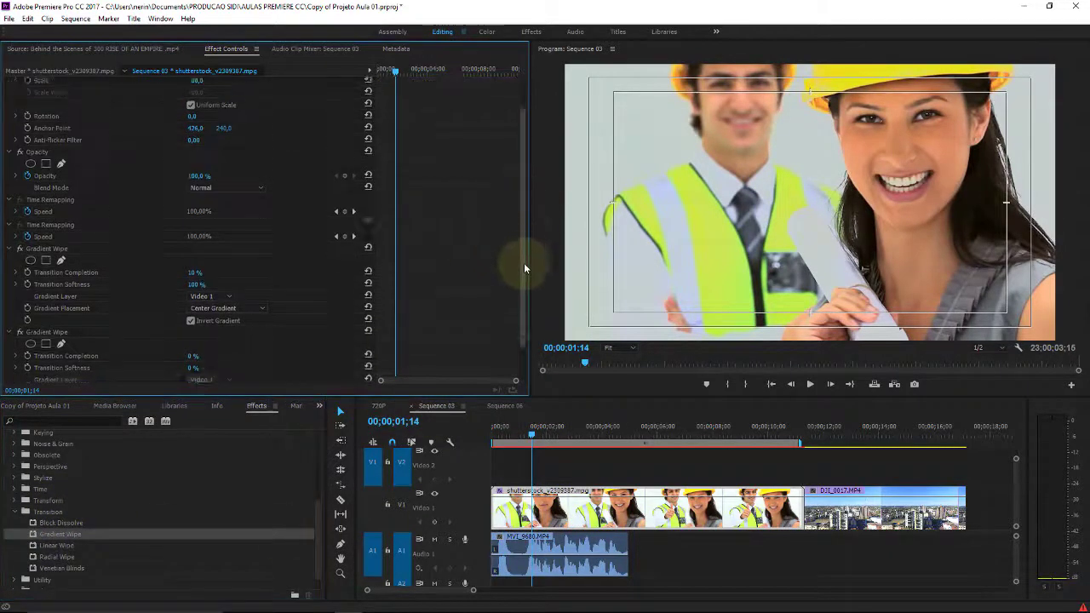
{"action": "left_click_drag", "start_coordinate": [521, 201], "coordinate": [523, 256]}
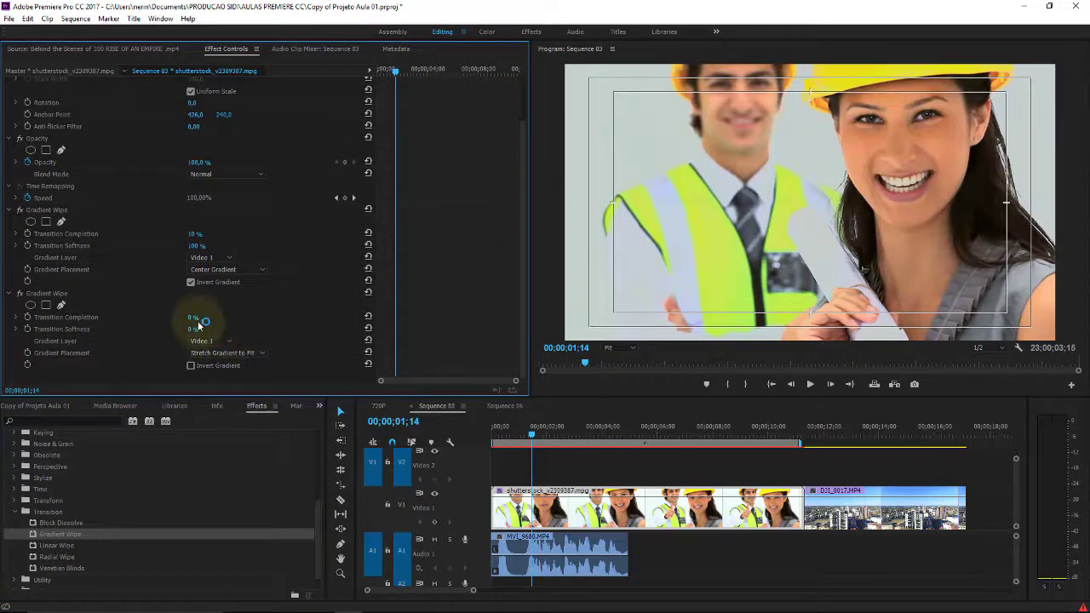
{"action": "mouse_move", "coordinate": [194, 319]}
{"action": "left_mouse_down"}
{"action": "mouse_move", "coordinate": [217, 316]}
{"action": "mouse_move", "coordinate": [196, 328]}
{"action": "left_mouse_up"}
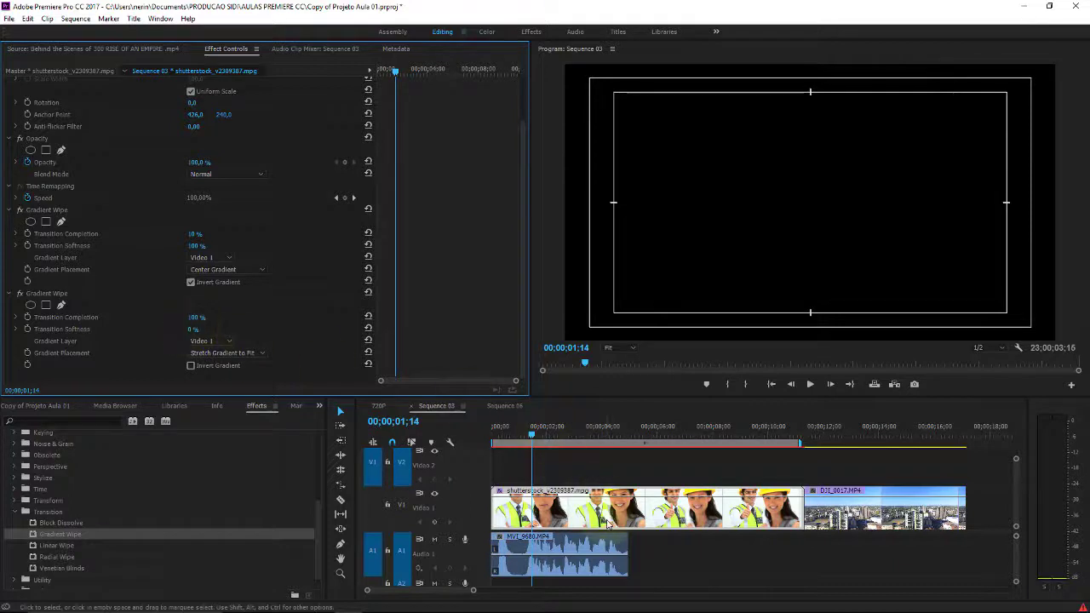
Remove the second Gradient Wipe, then try Linear Wipe on the clip and delete it.
{"action": "left_click", "coordinate": [479, 449]}
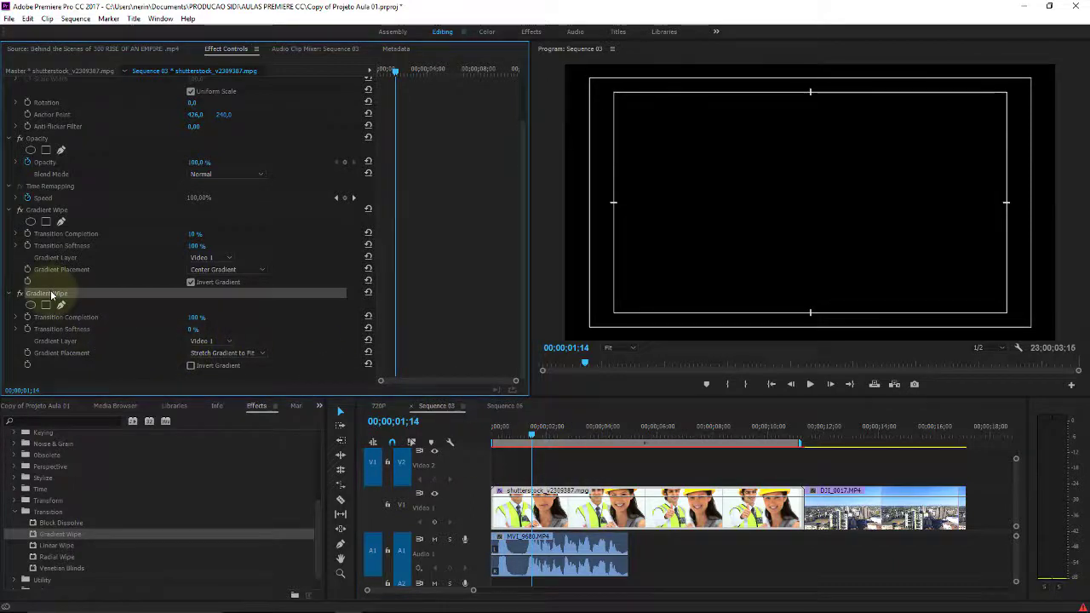
{"action": "key", "text": "Delete"}
{"action": "left_click_drag", "start_coordinate": [77, 549], "coordinate": [600, 510]}
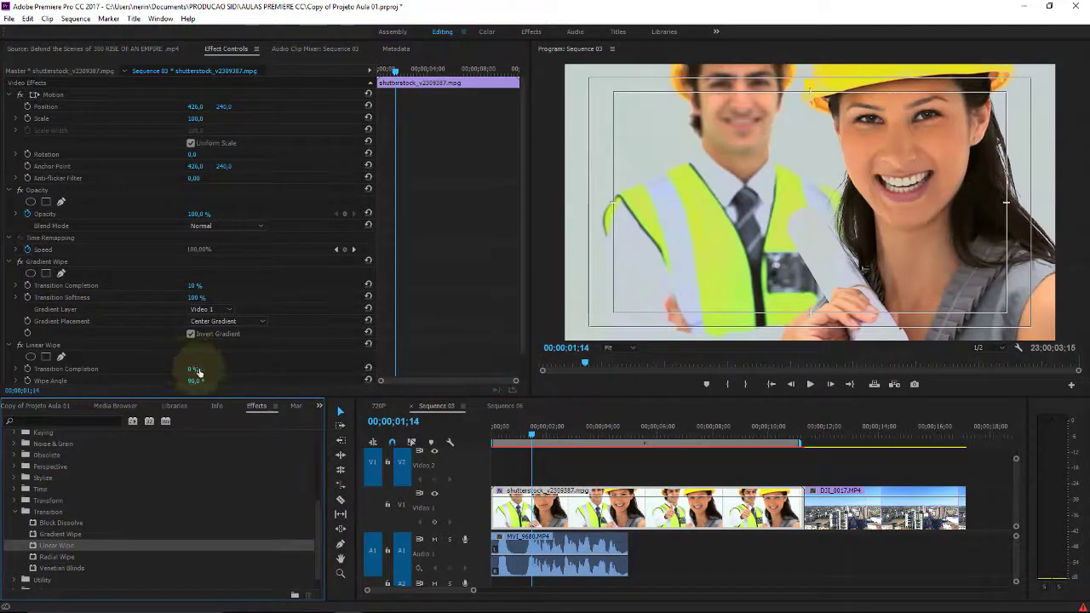
{"action": "mouse_move", "coordinate": [196, 372]}
{"action": "left_mouse_down"}
{"action": "mouse_move", "coordinate": [247, 345]}
{"action": "mouse_move", "coordinate": [228, 317]}
{"action": "mouse_move", "coordinate": [174, 336]}
{"action": "left_mouse_up"}
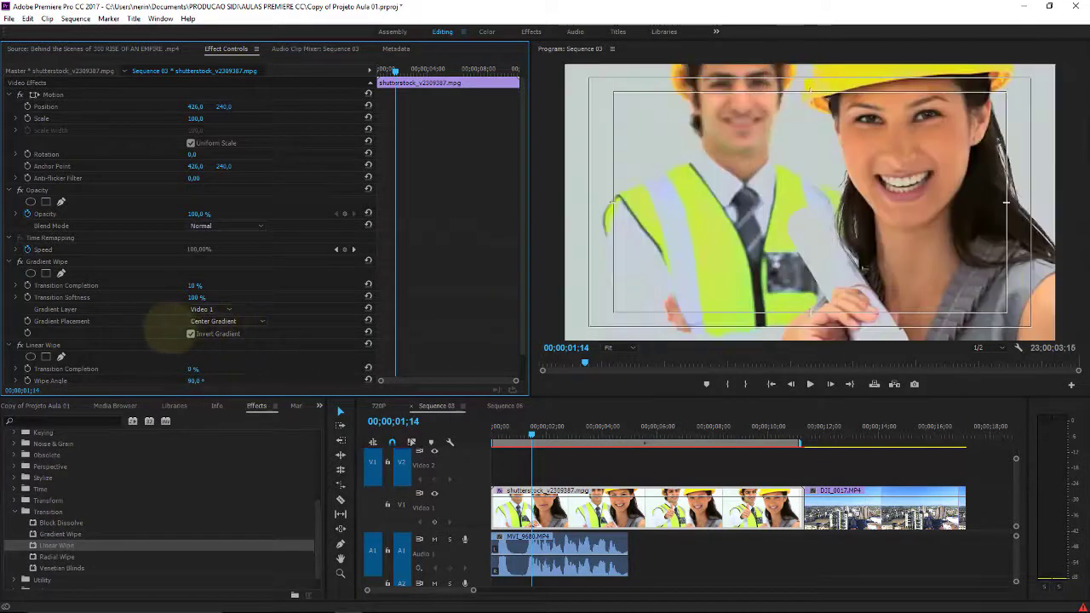
{"action": "left_click", "coordinate": [45, 345]}
{"action": "key", "text": "Delete"}
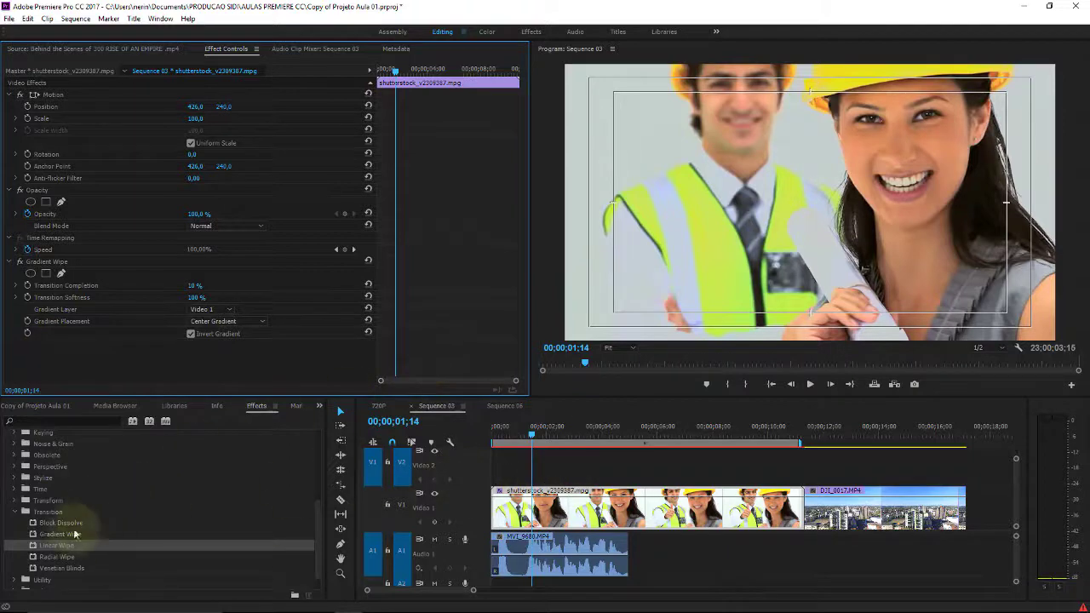
Apply Radial Wipe to the shutterstock clip, preview it at higher completion, then delete it.
{"action": "left_click", "coordinate": [65, 559]}
{"action": "left_click_drag", "start_coordinate": [73, 556], "coordinate": [511, 509]}
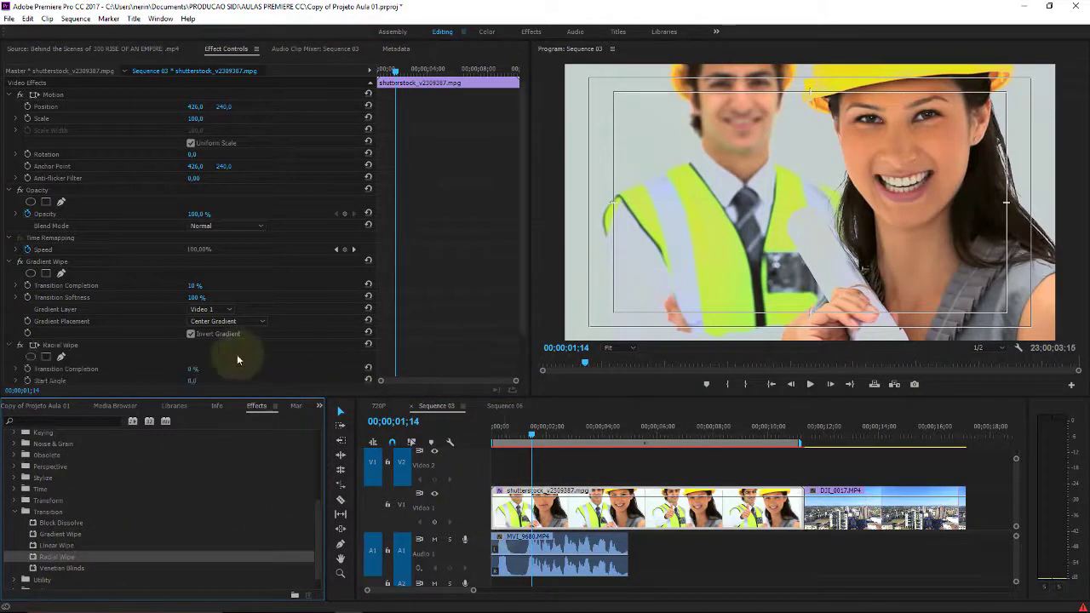
{"action": "mouse_move", "coordinate": [191, 370]}
{"action": "left_mouse_down"}
{"action": "mouse_move", "coordinate": [207, 367]}
{"action": "mouse_move", "coordinate": [114, 364]}
{"action": "left_mouse_up"}
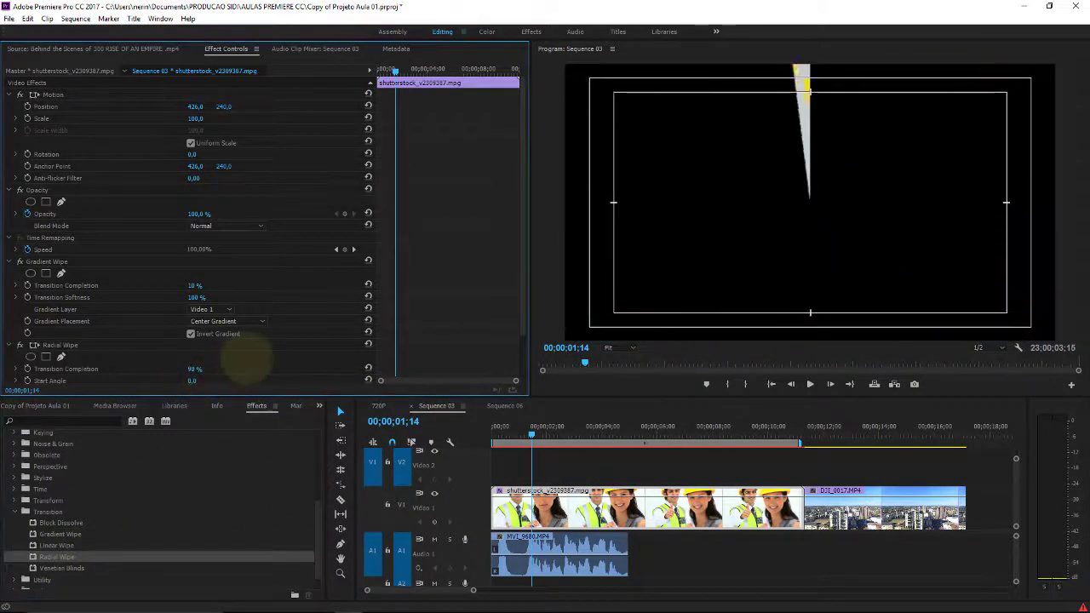
{"action": "left_click", "coordinate": [68, 346]}
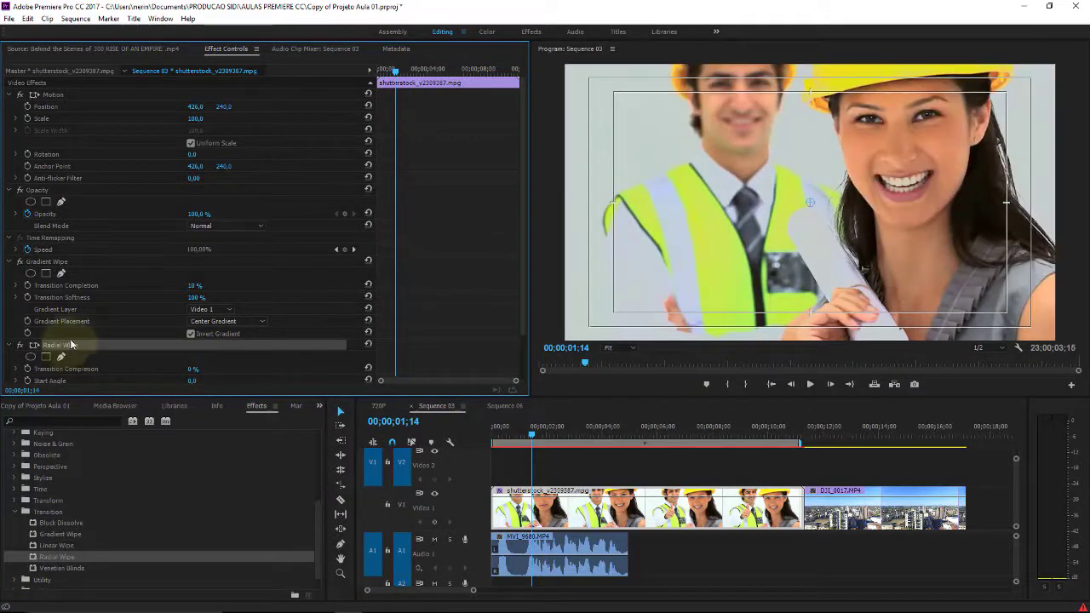
{"action": "key", "text": "Delete"}
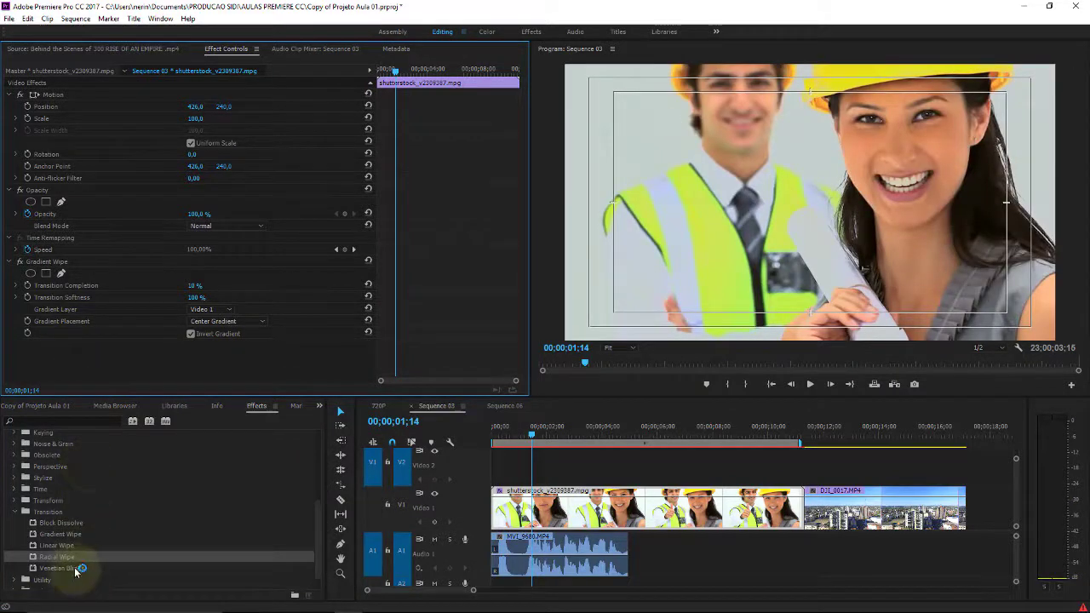
Add Venetian Blinds to the shutterstock clip, preview completion 0–100%, and return to the sequence start.
{"action": "left_click", "coordinate": [75, 568]}
{"action": "left_click_drag", "start_coordinate": [582, 515], "coordinate": [559, 526]}
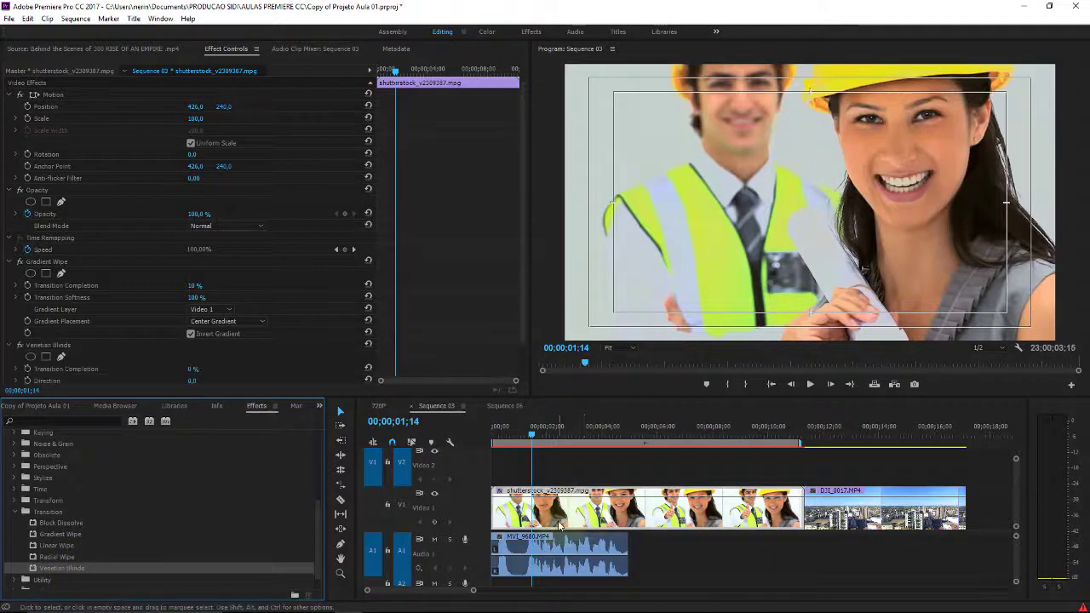
{"action": "scroll", "coordinate": [521, 258], "scroll_direction": "down", "scroll_amount": 3}
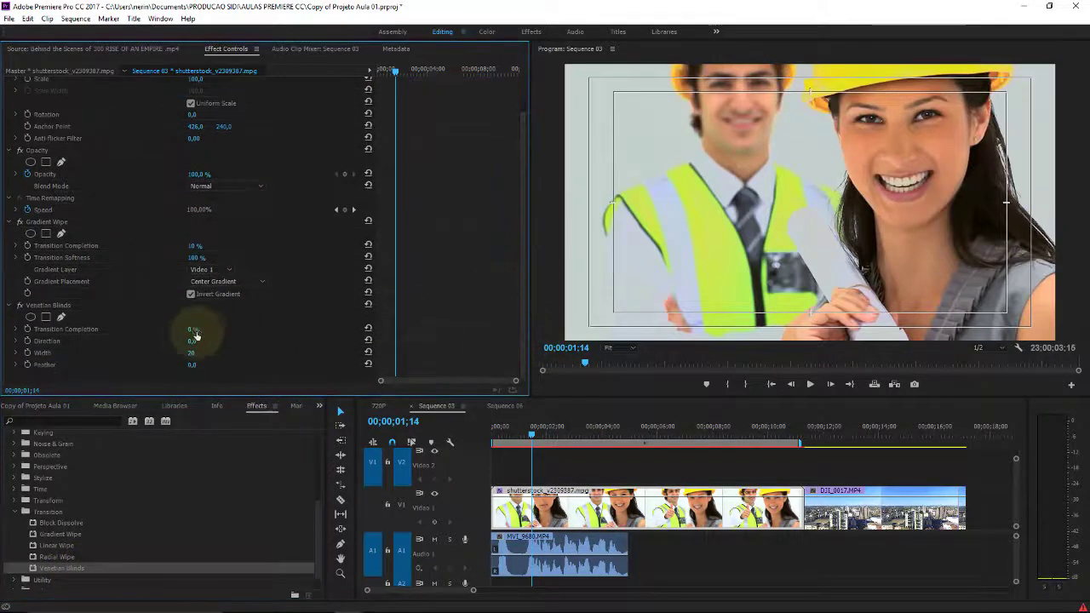
{"action": "left_click_drag", "start_coordinate": [194, 329], "coordinate": [228, 315]}
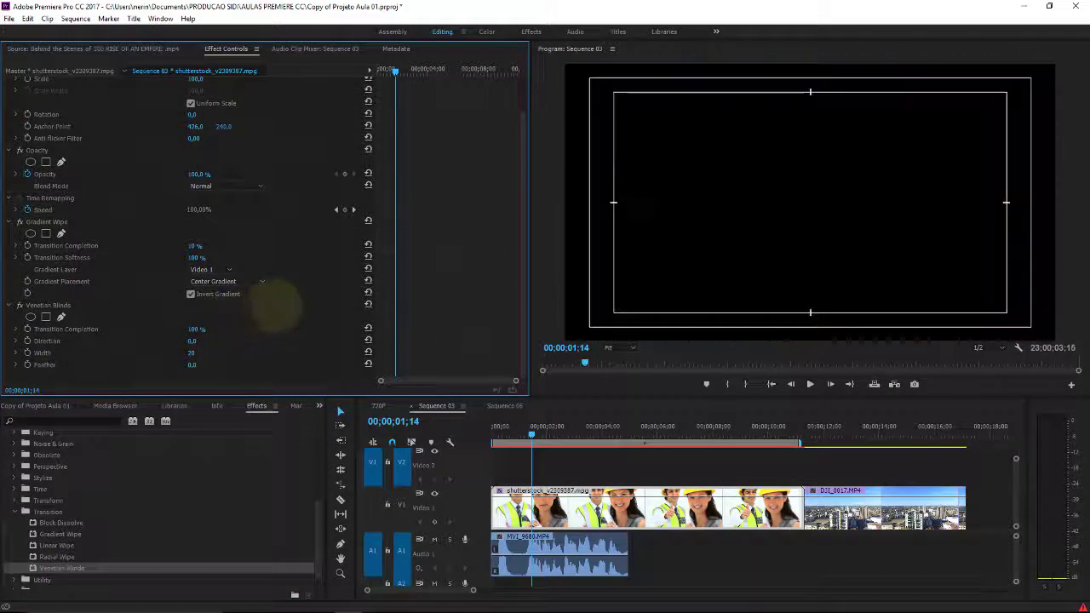
{"action": "mouse_move", "coordinate": [159, 312]}
{"action": "left_mouse_down"}
{"action": "mouse_move", "coordinate": [226, 315]}
{"action": "mouse_move", "coordinate": [175, 306]}
{"action": "mouse_move", "coordinate": [179, 298]}
{"action": "mouse_move", "coordinate": [113, 313]}
{"action": "left_mouse_up"}
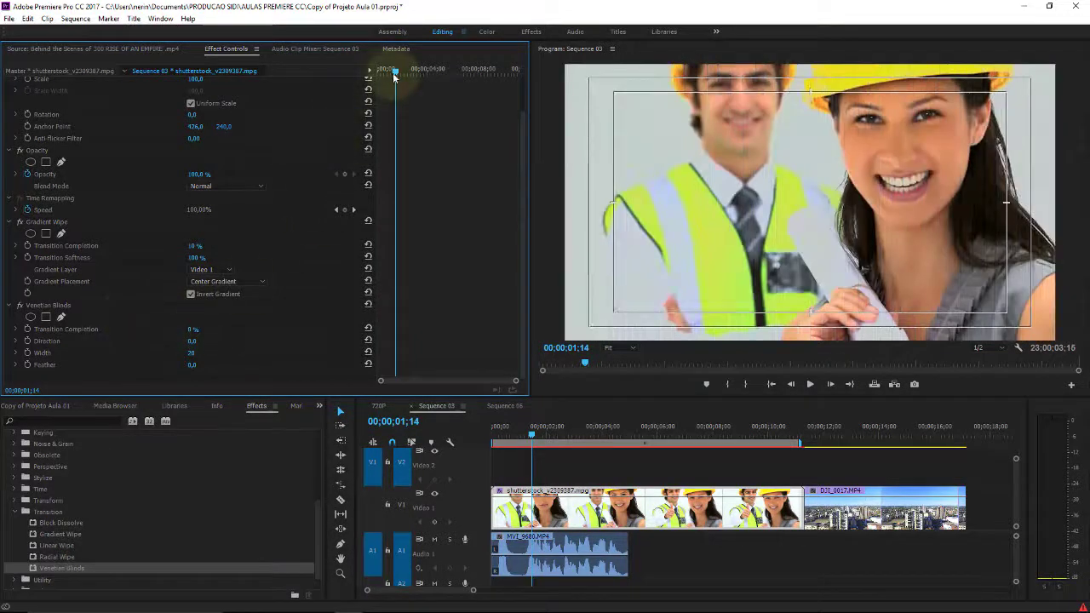
{"action": "left_click_drag", "start_coordinate": [396, 70], "coordinate": [339, 76]}
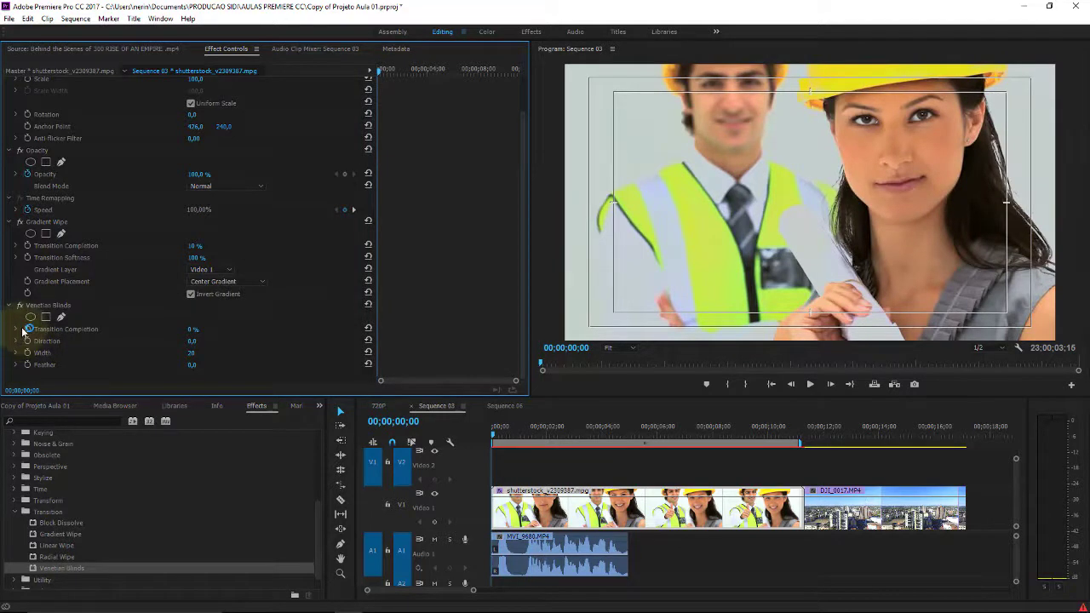
Keyframe Venetian Blinds Transition Completion at 00:00:03:18 and set it to 100% at 00:00:00:00.
{"action": "left_click_drag", "start_coordinate": [390, 71], "coordinate": [422, 72]}
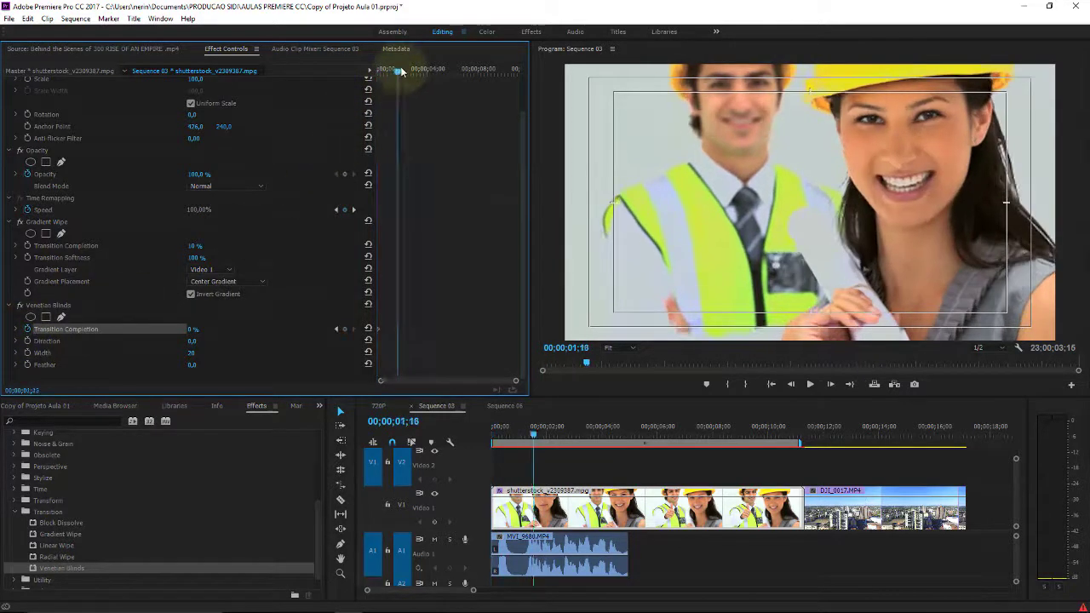
{"action": "left_click", "coordinate": [345, 330]}
{"action": "left_click", "coordinate": [344, 336]}
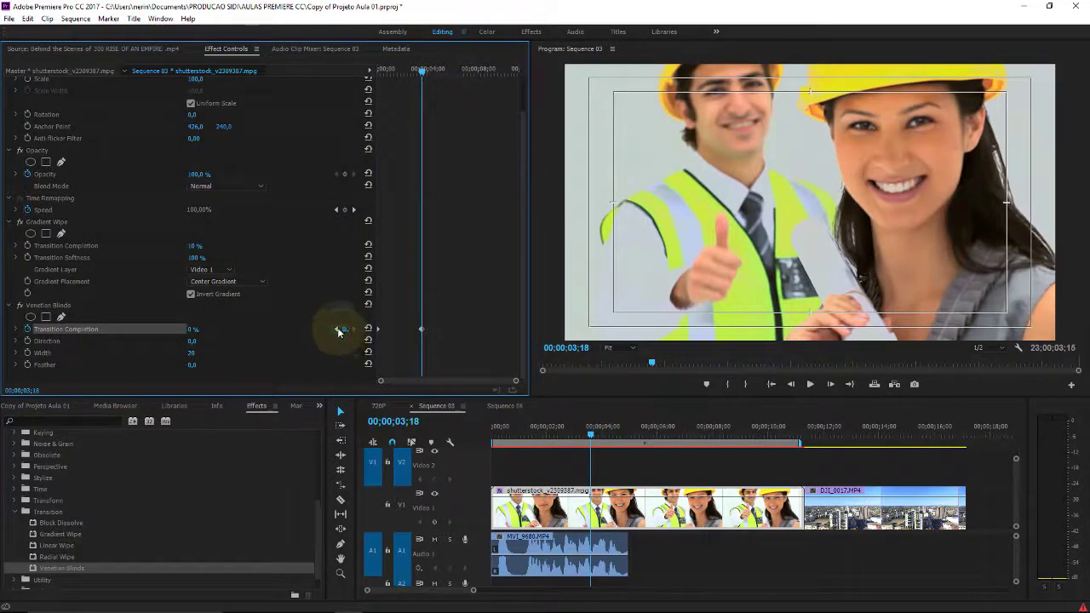
{"action": "key", "text": "Home"}
{"action": "left_click_drag", "start_coordinate": [194, 328], "coordinate": [266, 315]}
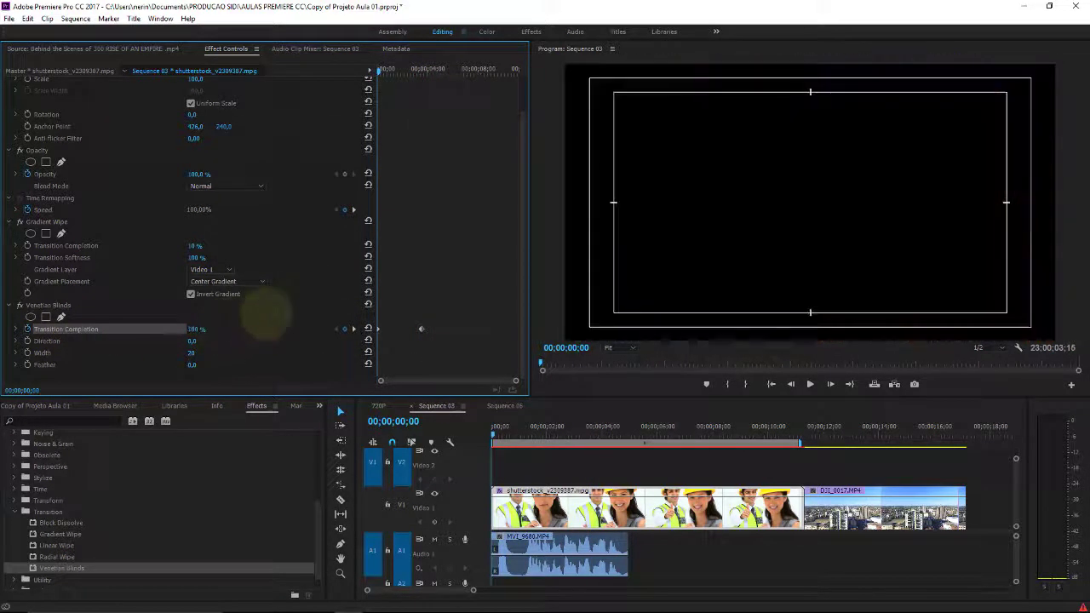
Preview the blinds opening across the transition and widen the blinds to 141.
{"action": "left_click", "coordinate": [504, 434]}
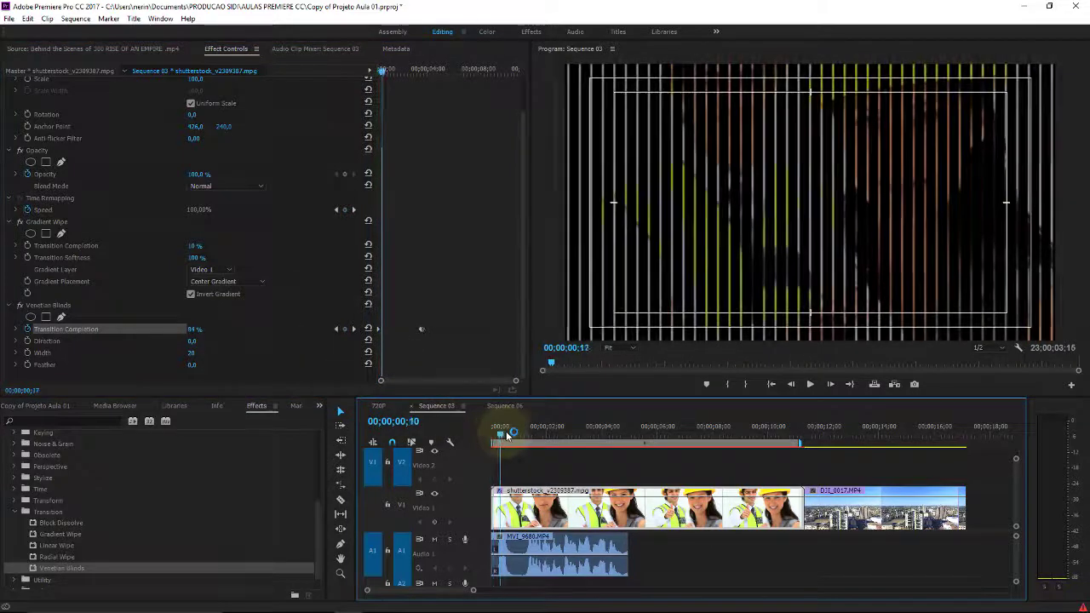
{"action": "left_click_drag", "start_coordinate": [508, 435], "coordinate": [722, 428]}
{"action": "mouse_move", "coordinate": [197, 358]}
{"action": "left_mouse_down"}
{"action": "mouse_move", "coordinate": [191, 349]}
{"action": "mouse_move", "coordinate": [207, 330]}
{"action": "mouse_move", "coordinate": [202, 364]}
{"action": "mouse_move", "coordinate": [228, 362]}
{"action": "left_mouse_up"}
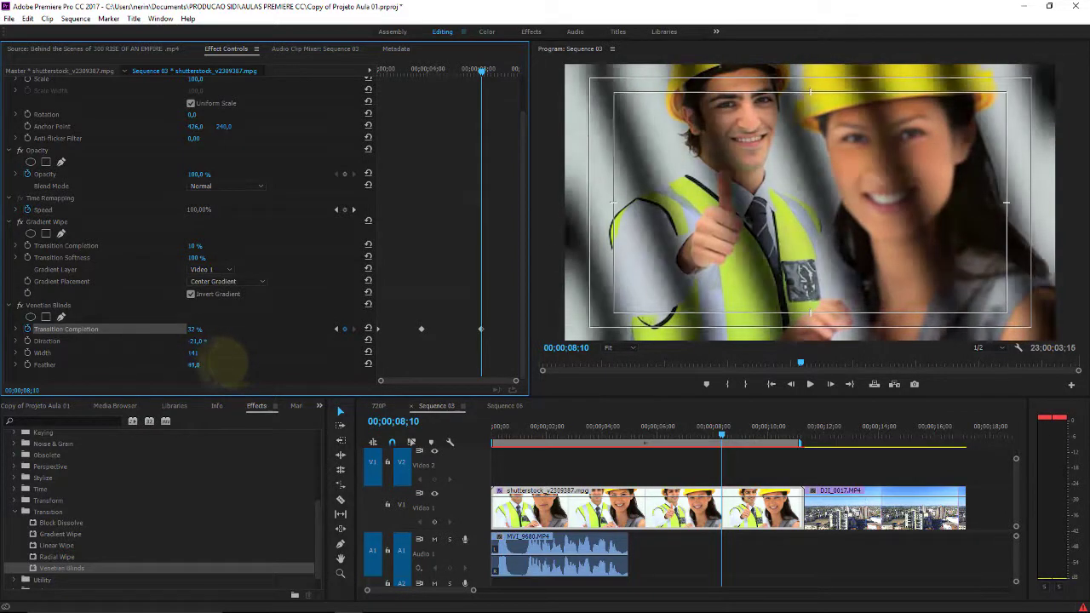
Delete the Venetian Blinds and Gradient Wipe effects from the clip.
{"action": "left_click", "coordinate": [62, 307]}
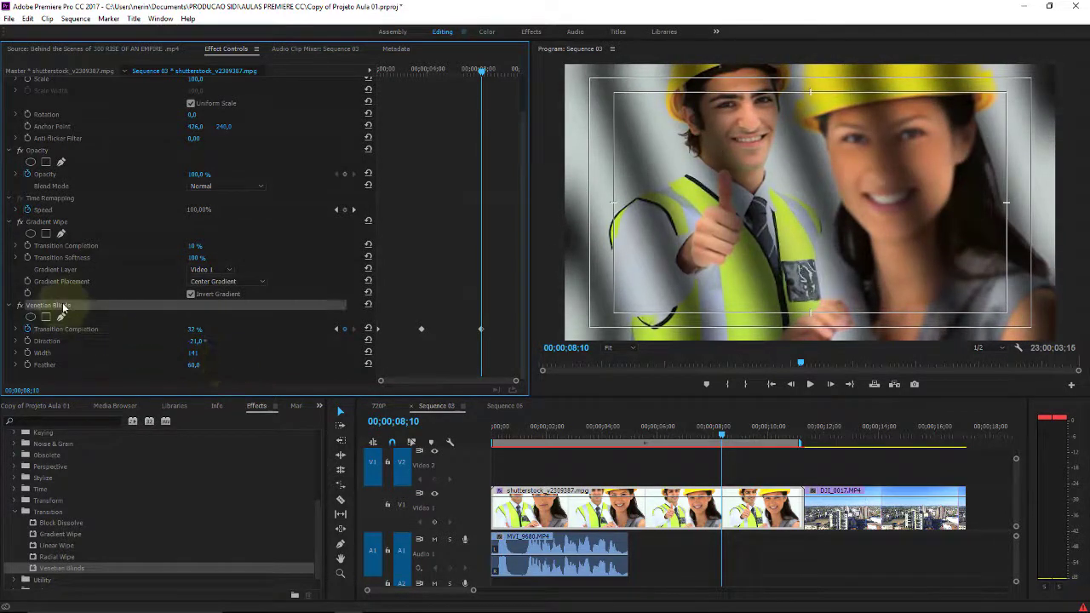
{"action": "key", "text": "Delete"}
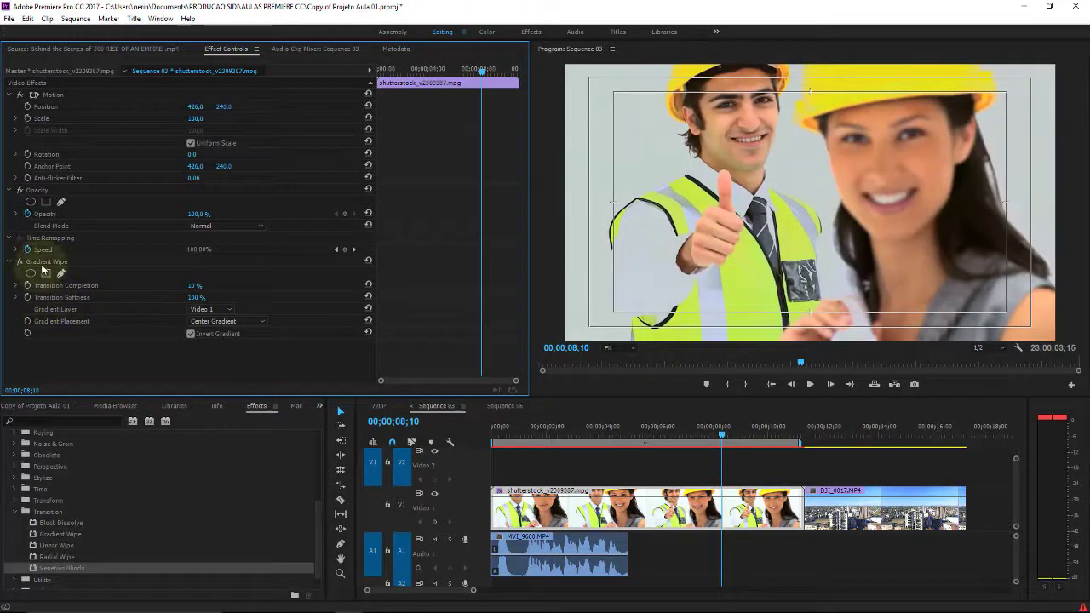
{"action": "left_click", "coordinate": [42, 261]}
{"action": "key", "text": "Delete"}
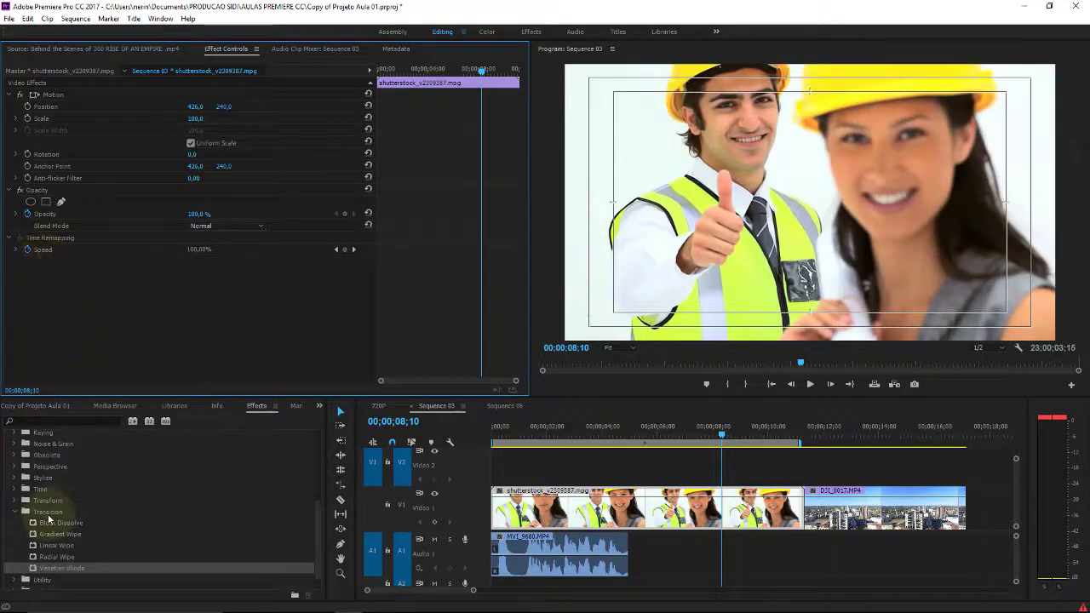
Save the project, then collapse Transition and expand the Video effects group.
{"action": "left_click", "coordinate": [19, 515]}
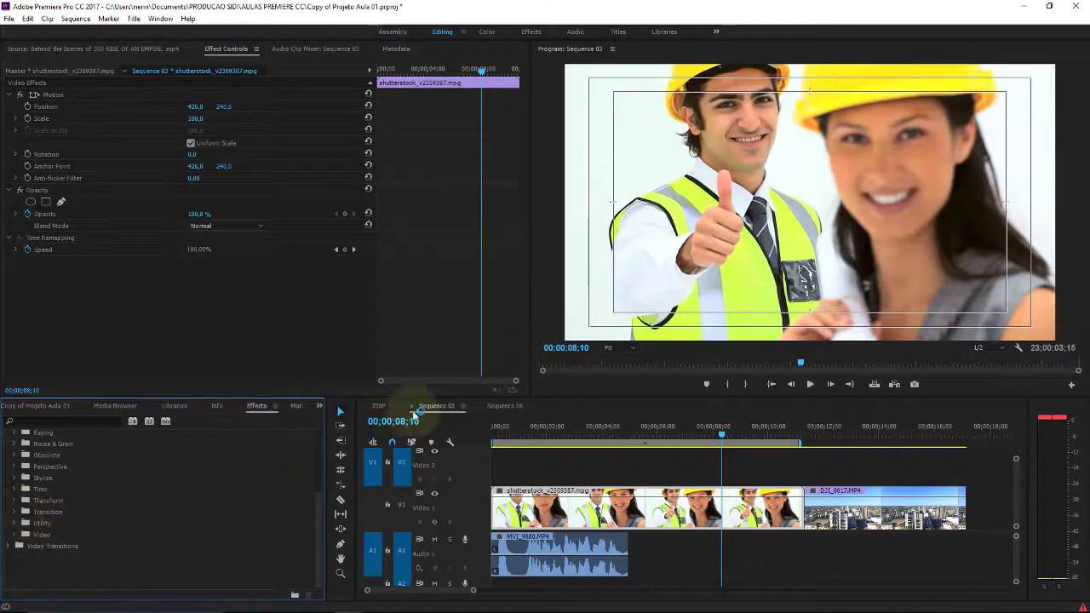
{"action": "key", "text": "ctrl+s"}
{"action": "left_click", "coordinate": [547, 436]}
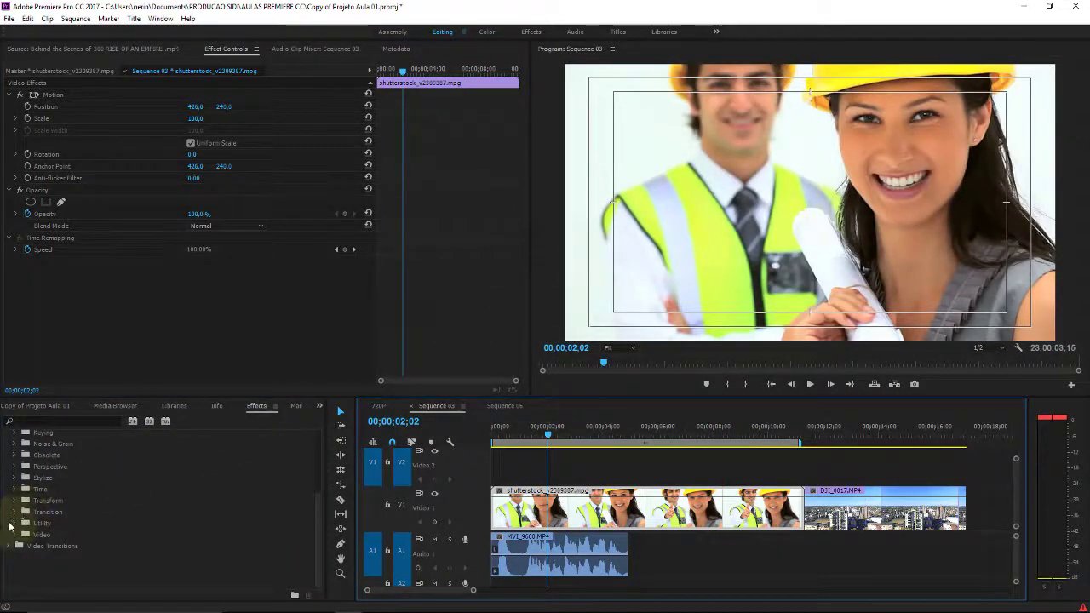
{"action": "left_click", "coordinate": [13, 522]}
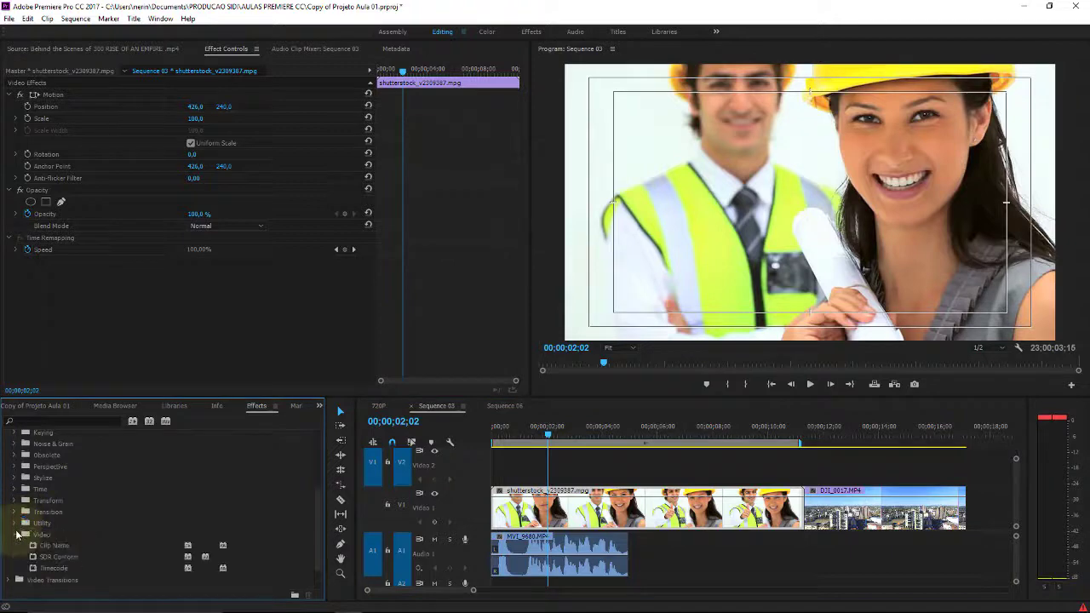